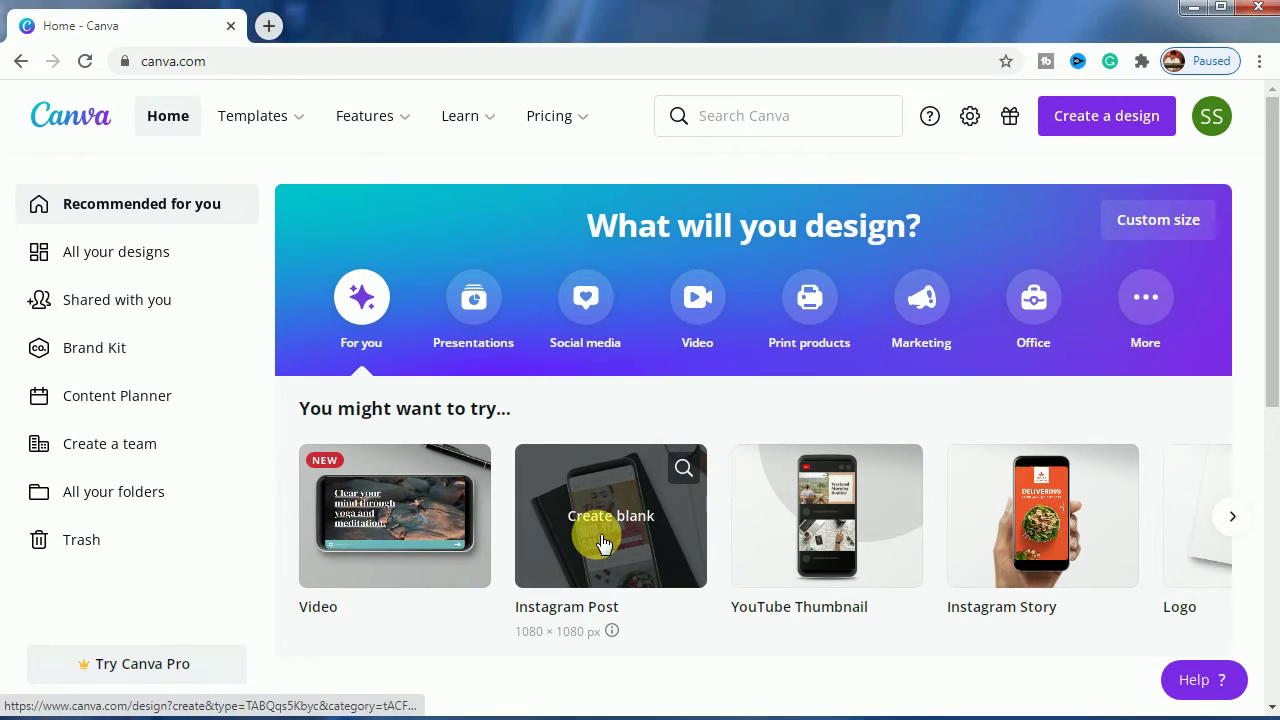
Create a blank 1080 × 1080 Instagram Post design and adjust the page zoom
click(603, 543)
drag(894, 697, 894, 699)
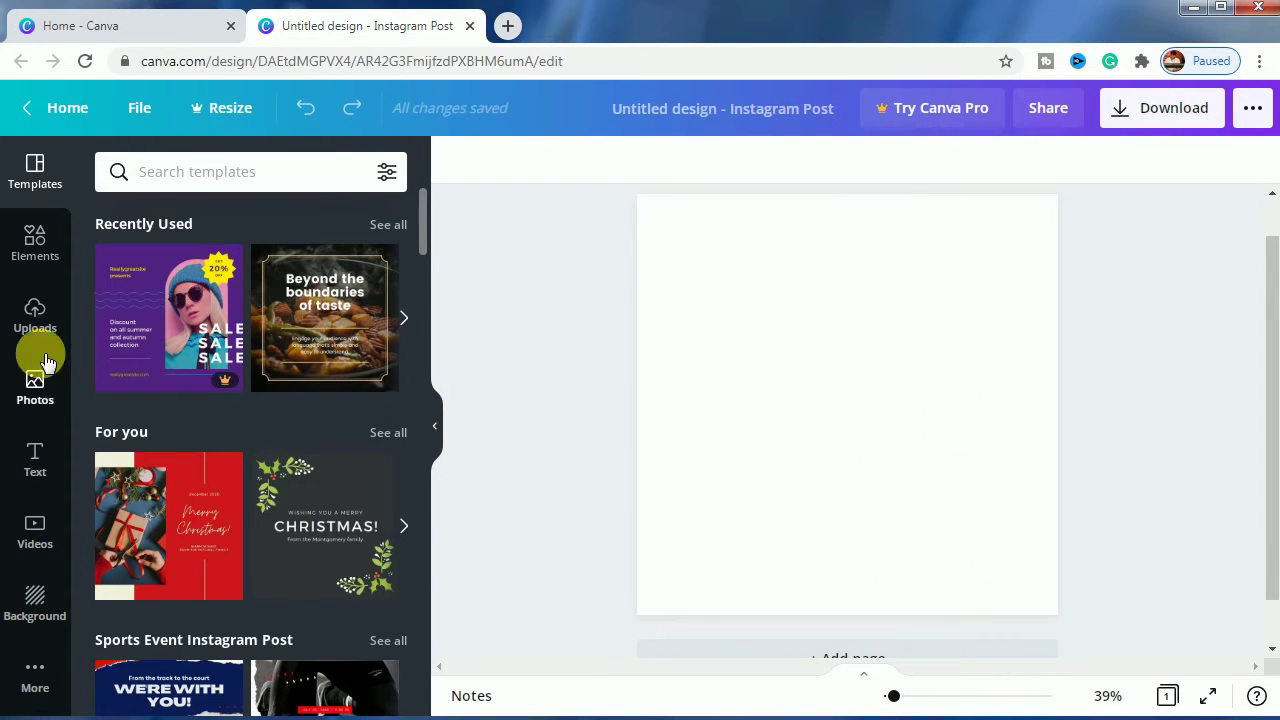
Add the uploaded running-athlete photo from Uploads onto the blank page
click(44, 322)
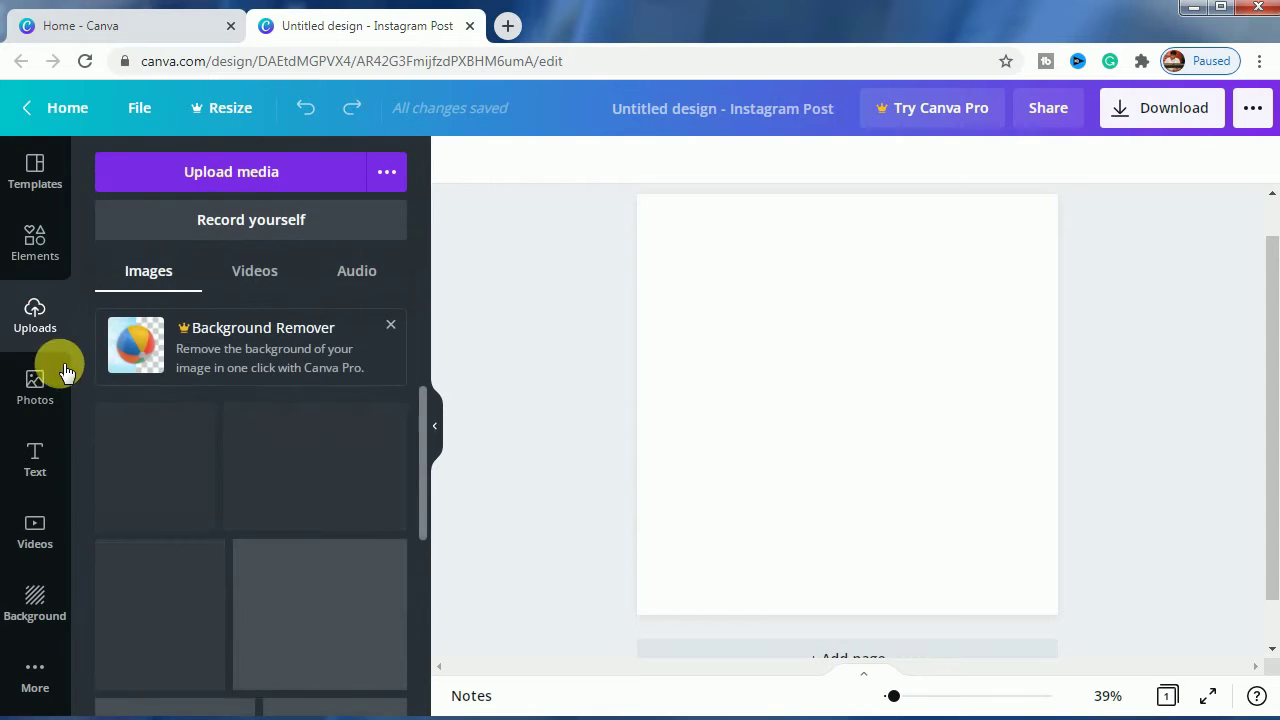
click(140, 470)
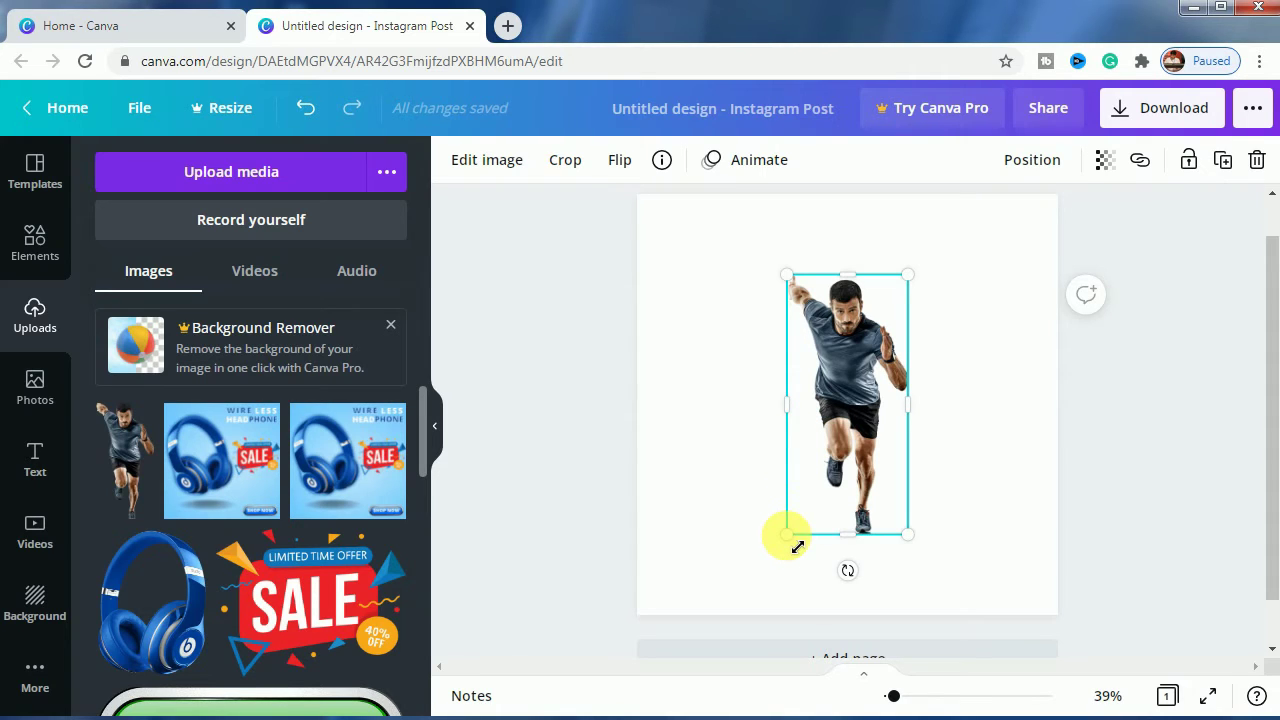
Resize and reposition the runner photo so it spans the full page height, wider than the page
drag(787, 536, 650, 690)
drag(940, 267, 960, 240)
drag(820, 447, 780, 563)
drag(957, 320, 1030, 210)
drag(903, 316, 909, 411)
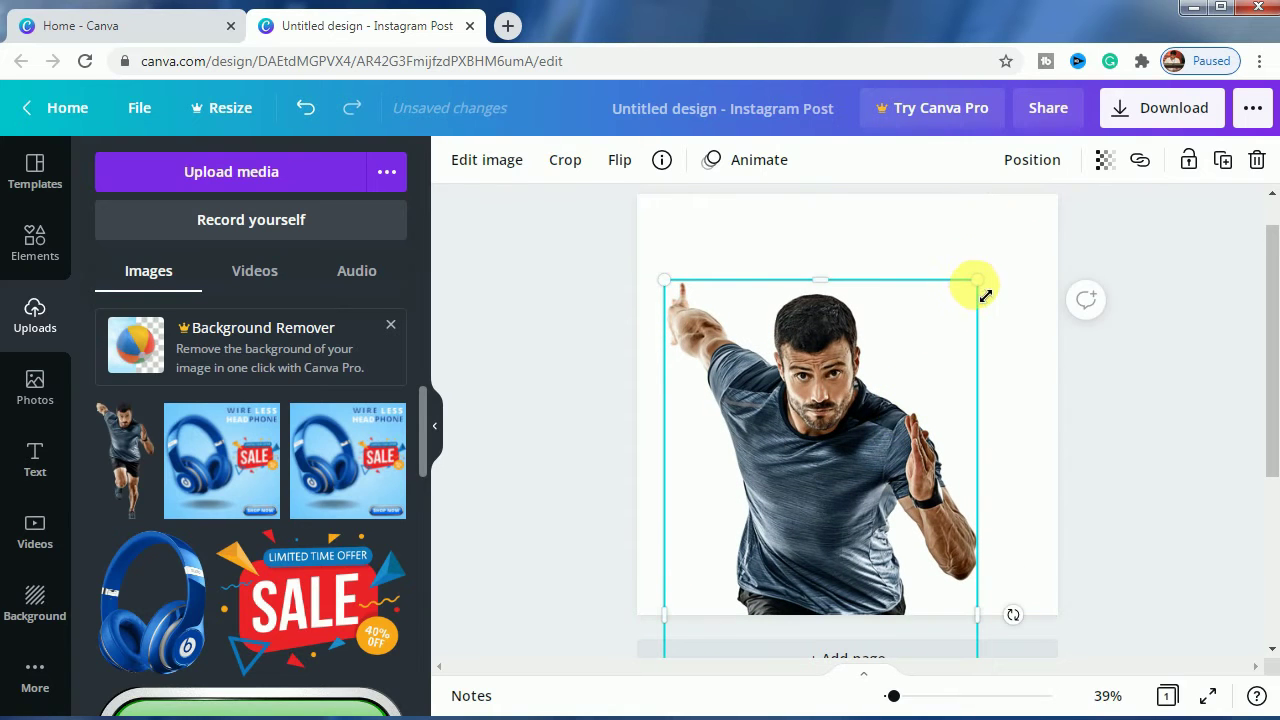
drag(980, 284, 1044, 236)
drag(866, 371, 908, 374)
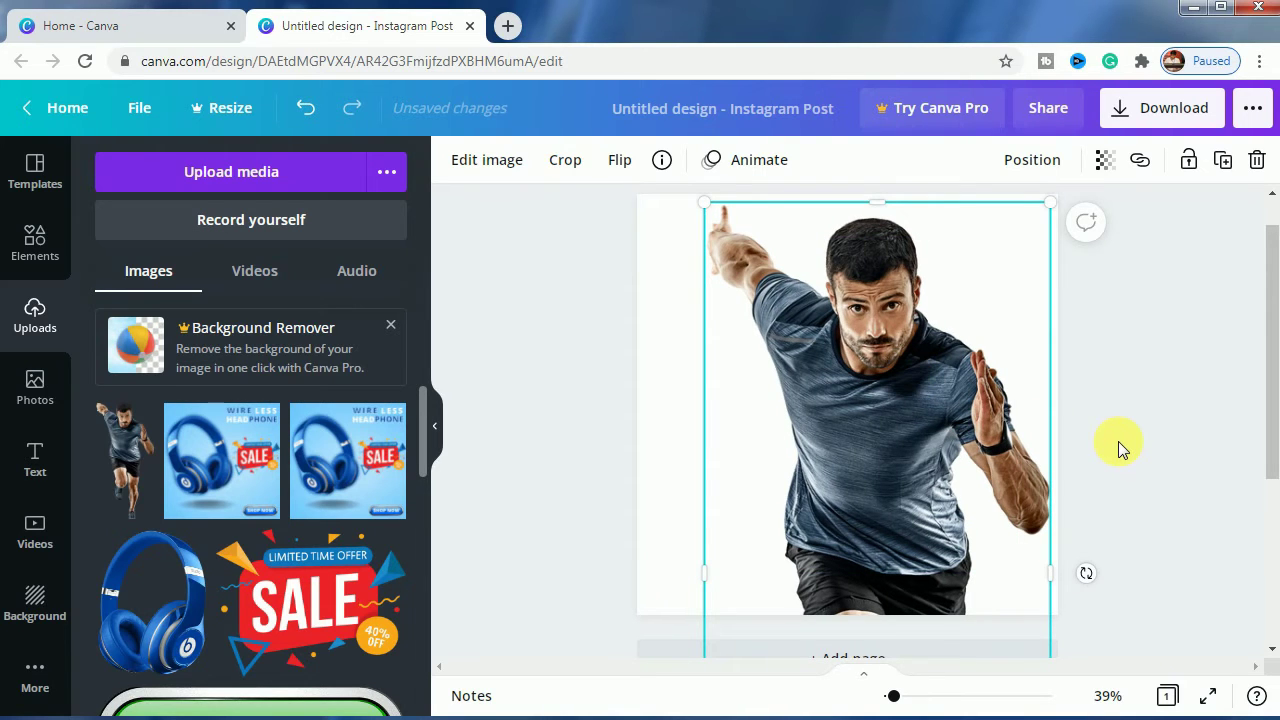
Duplicate the runner photo, nudge the copy slightly, and set its transparency to 70
click(1222, 170)
mouse_move(877, 366)
mouse_down()
mouse_move(881, 377)
mouse_move(862, 372)
mouse_up()
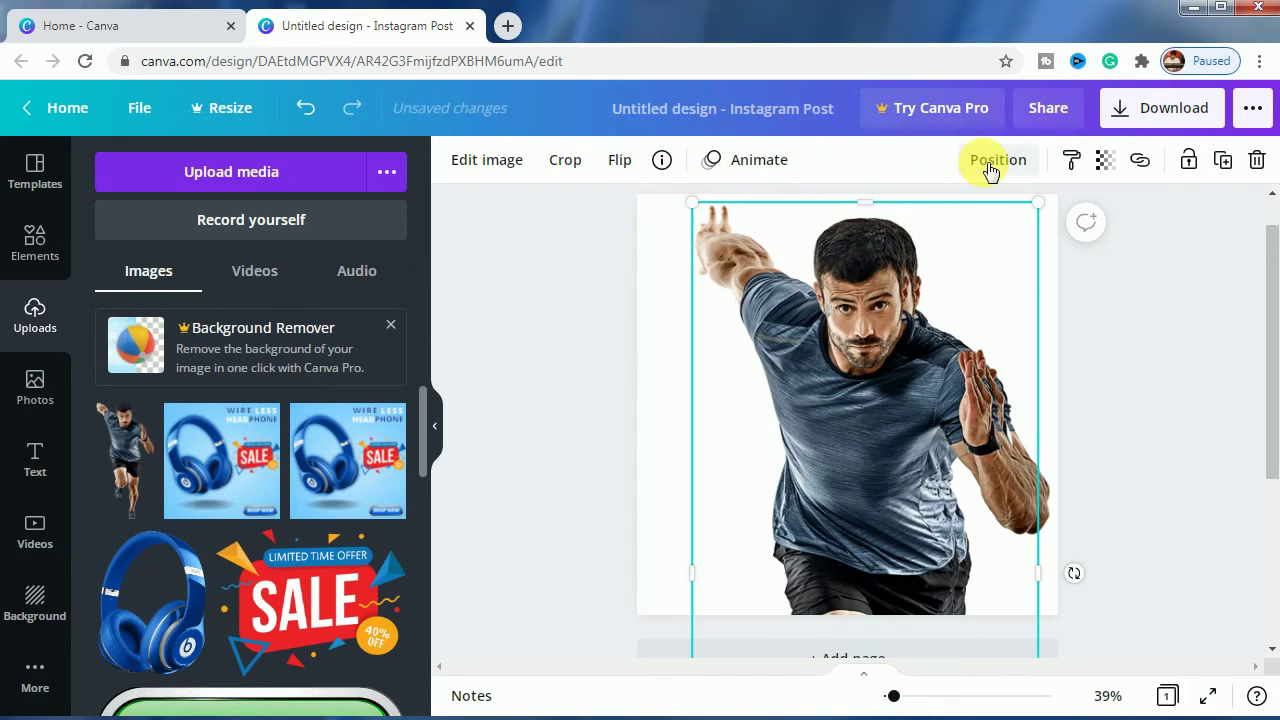
click(1102, 165)
drag(1034, 222, 1006, 229)
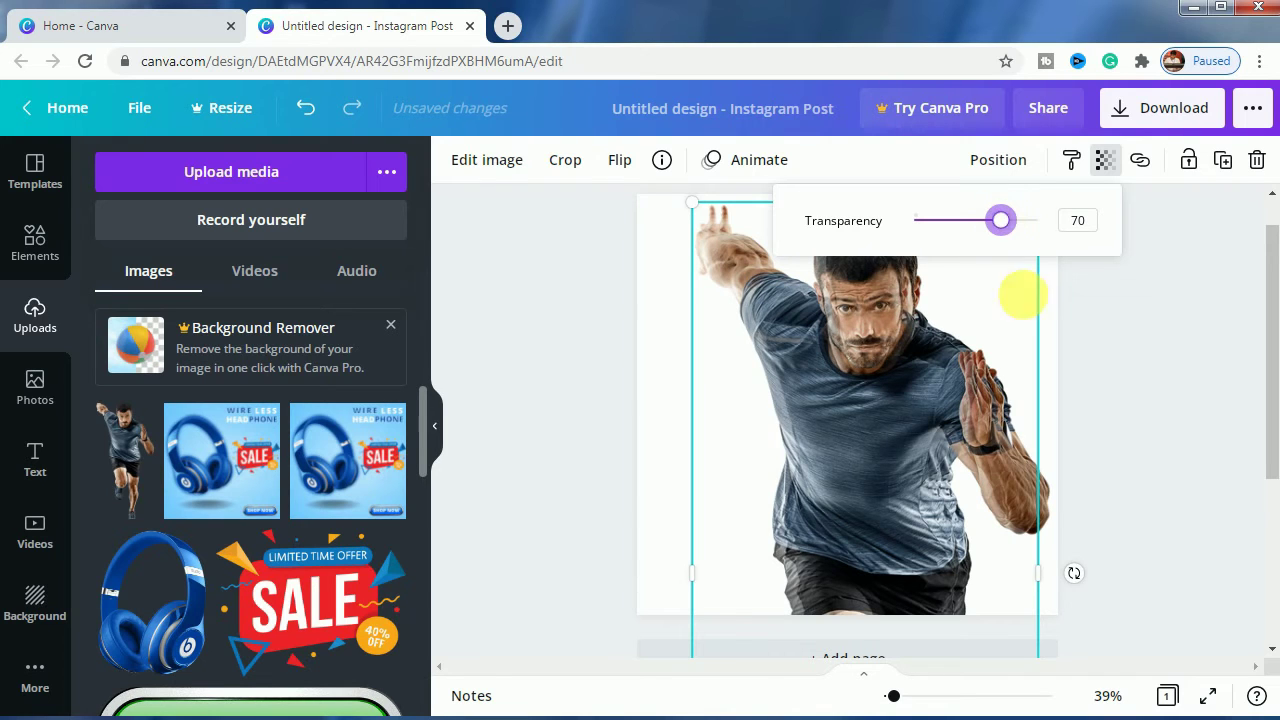
Apply a Blur of 4 to the faded copy through the Edit image adjustments
click(485, 161)
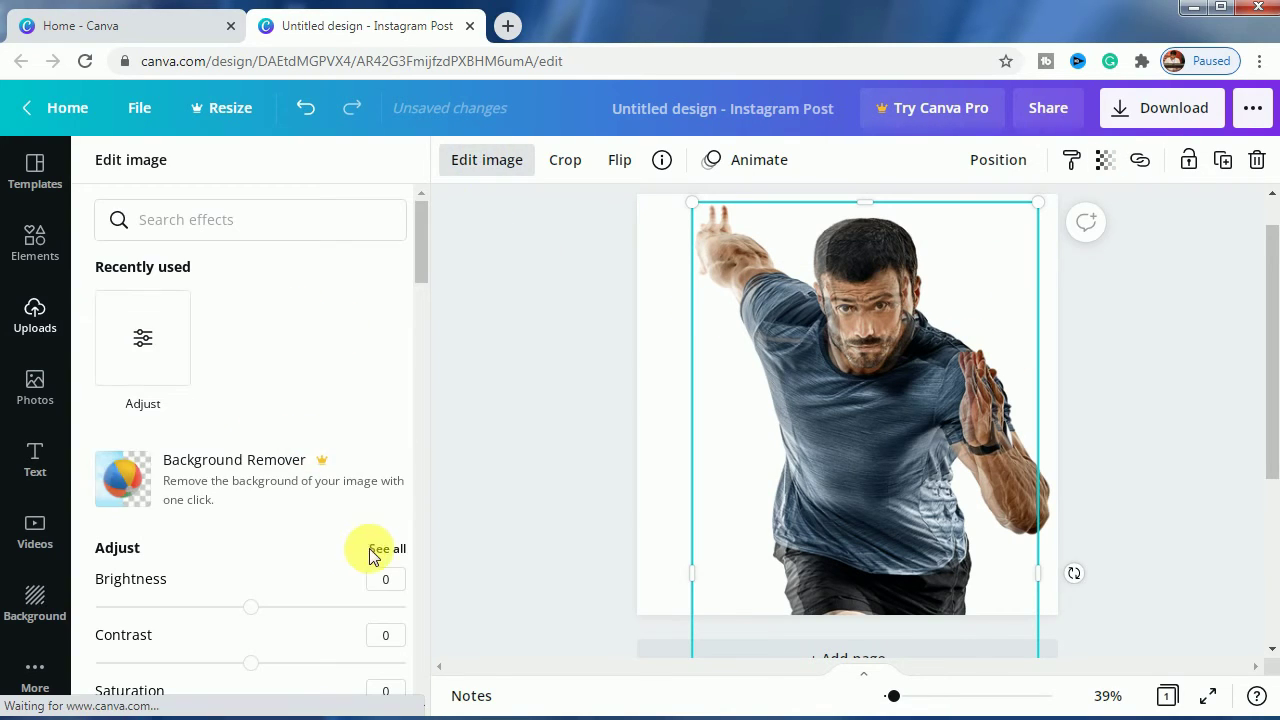
click(386, 550)
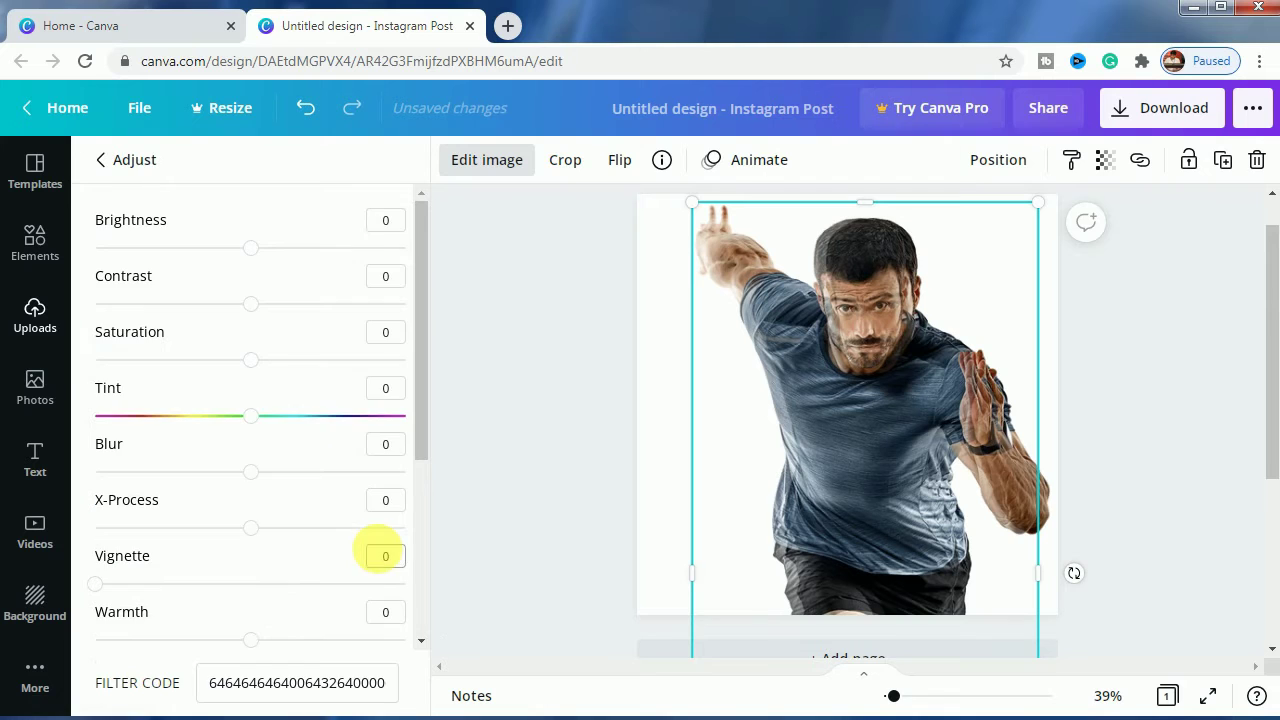
click(256, 474)
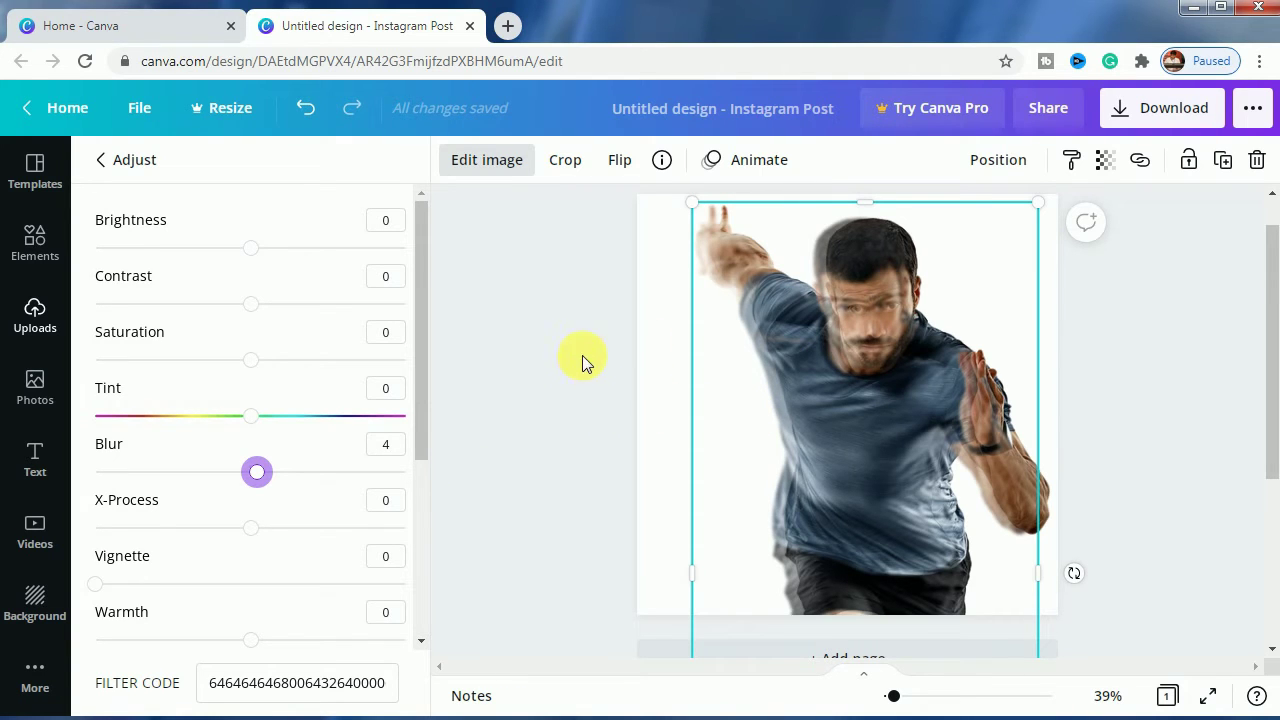
Send the blurred copy back one layer and add a duplicate shifted slightly left
click(1012, 172)
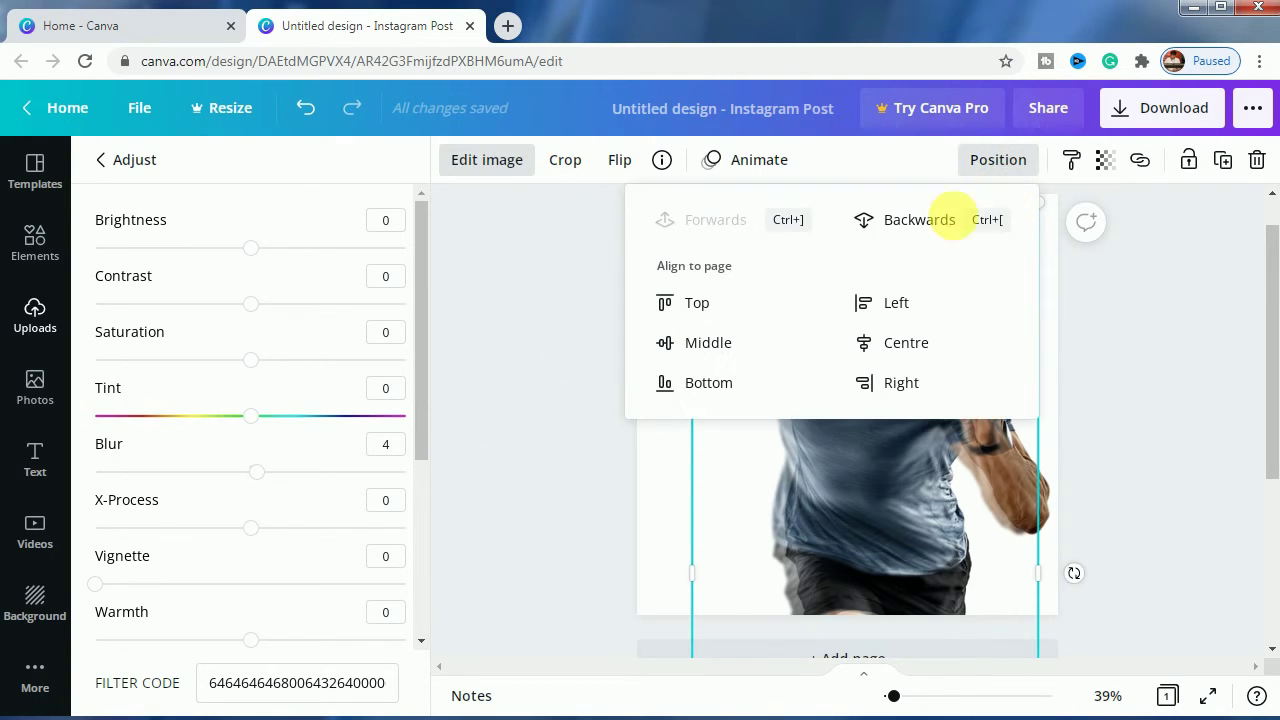
click(915, 219)
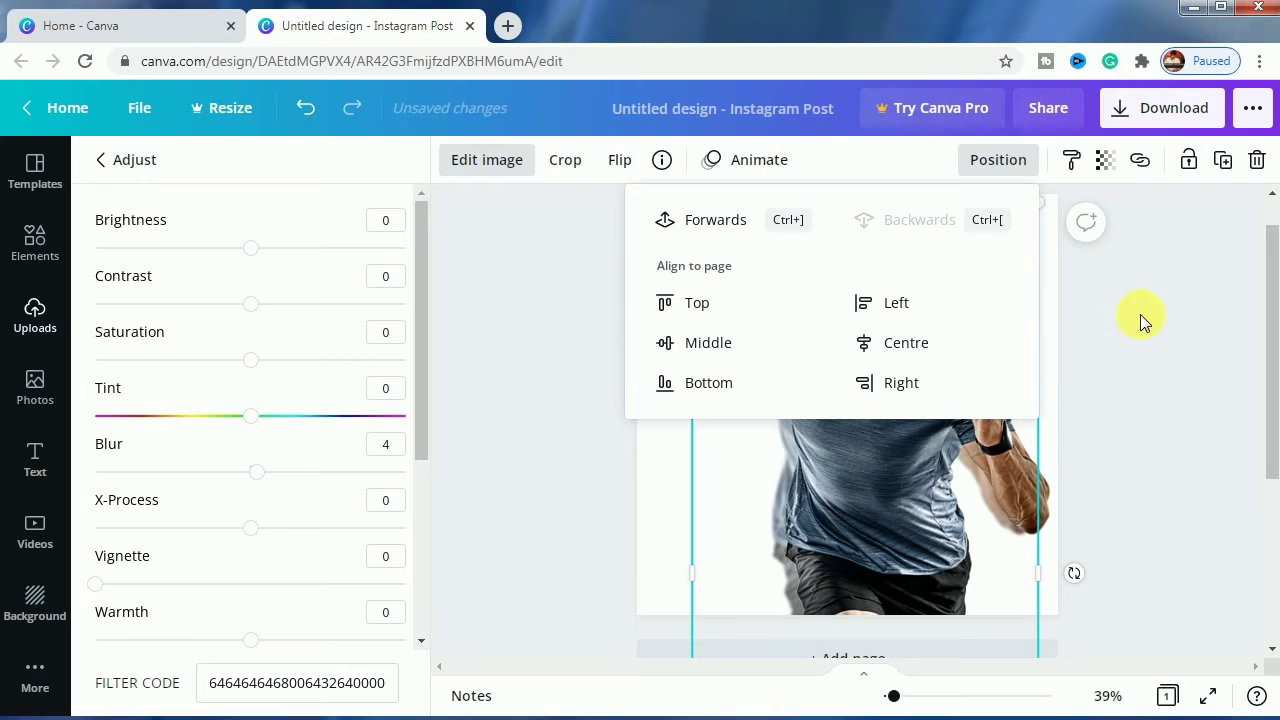
click(1222, 160)
drag(943, 341, 934, 348)
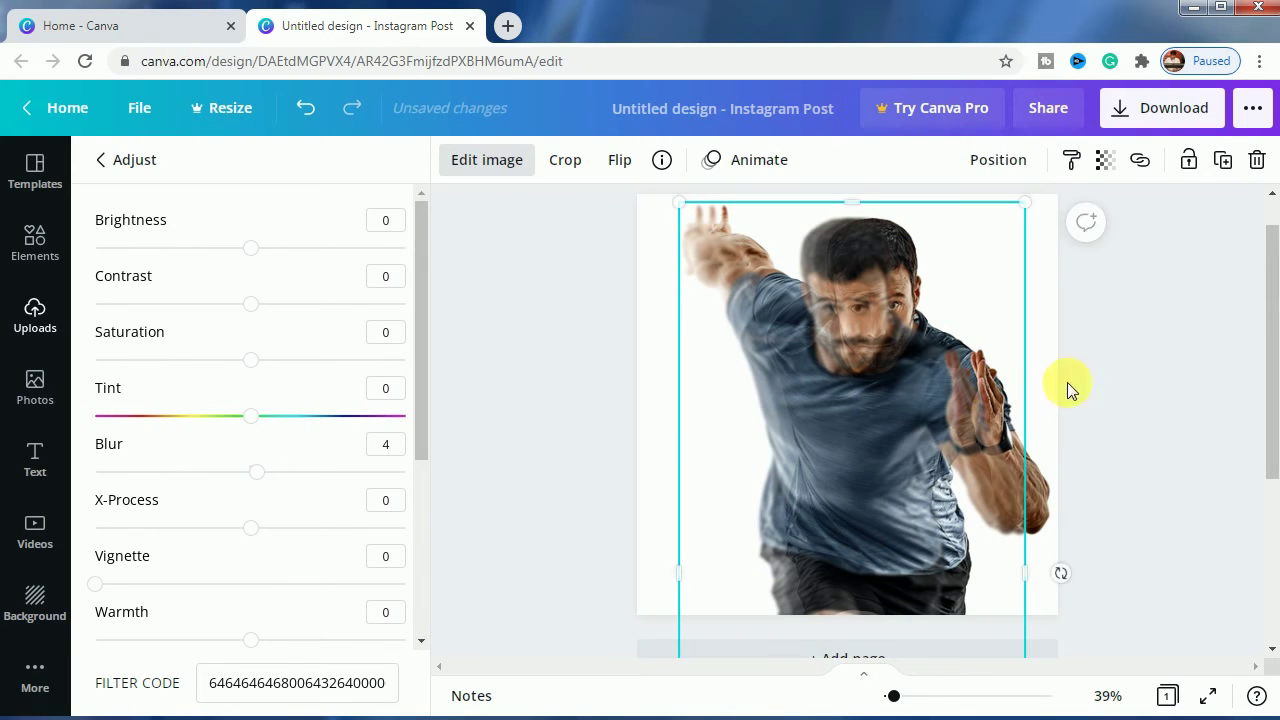
Give the new copy transparency 55 and Blur 7, then send it back one layer
click(1103, 165)
drag(1037, 220, 981, 219)
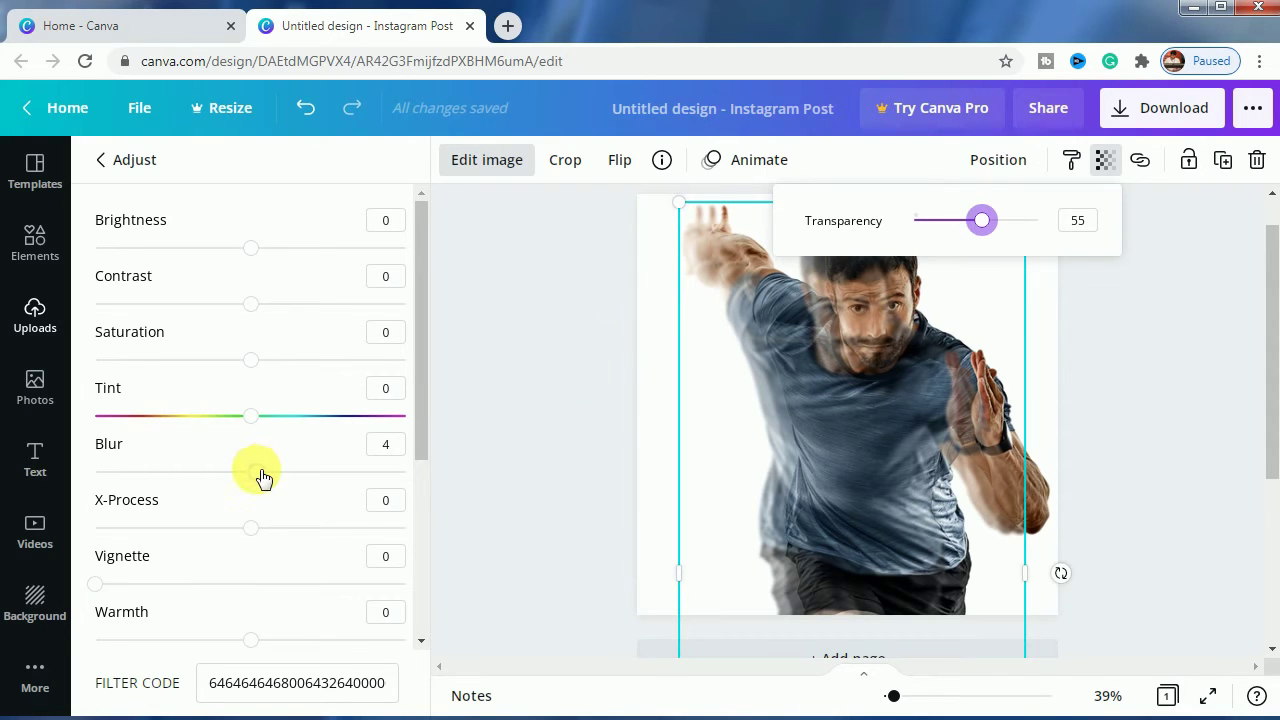
drag(262, 477, 266, 474)
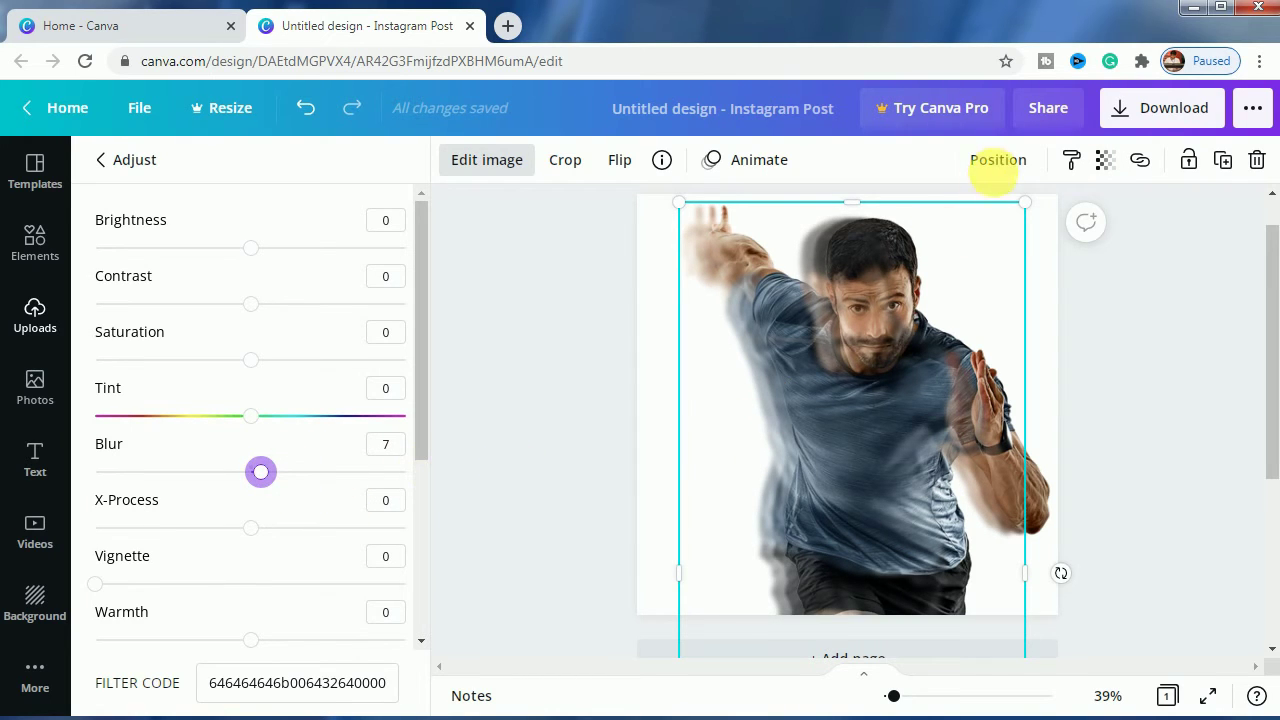
click(996, 160)
click(906, 222)
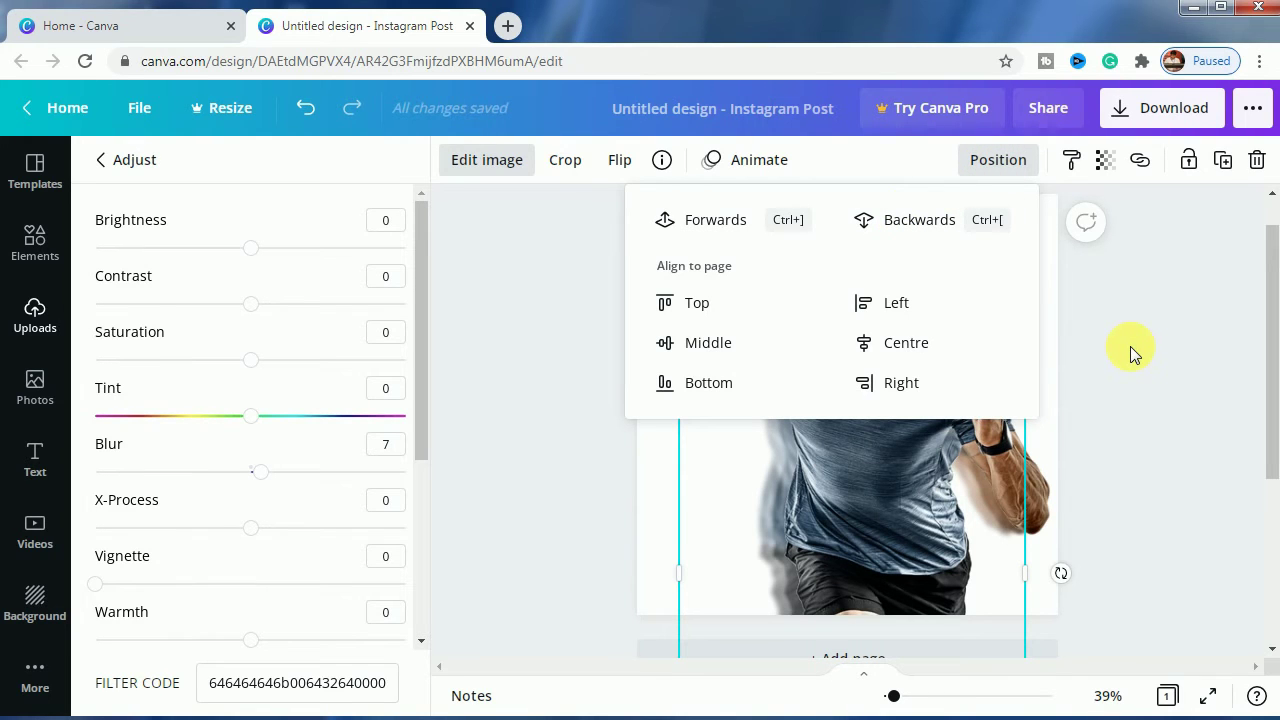
Add another left-shifted copy with transparency about 40 and Blur 11, sent behind all layers
click(1222, 161)
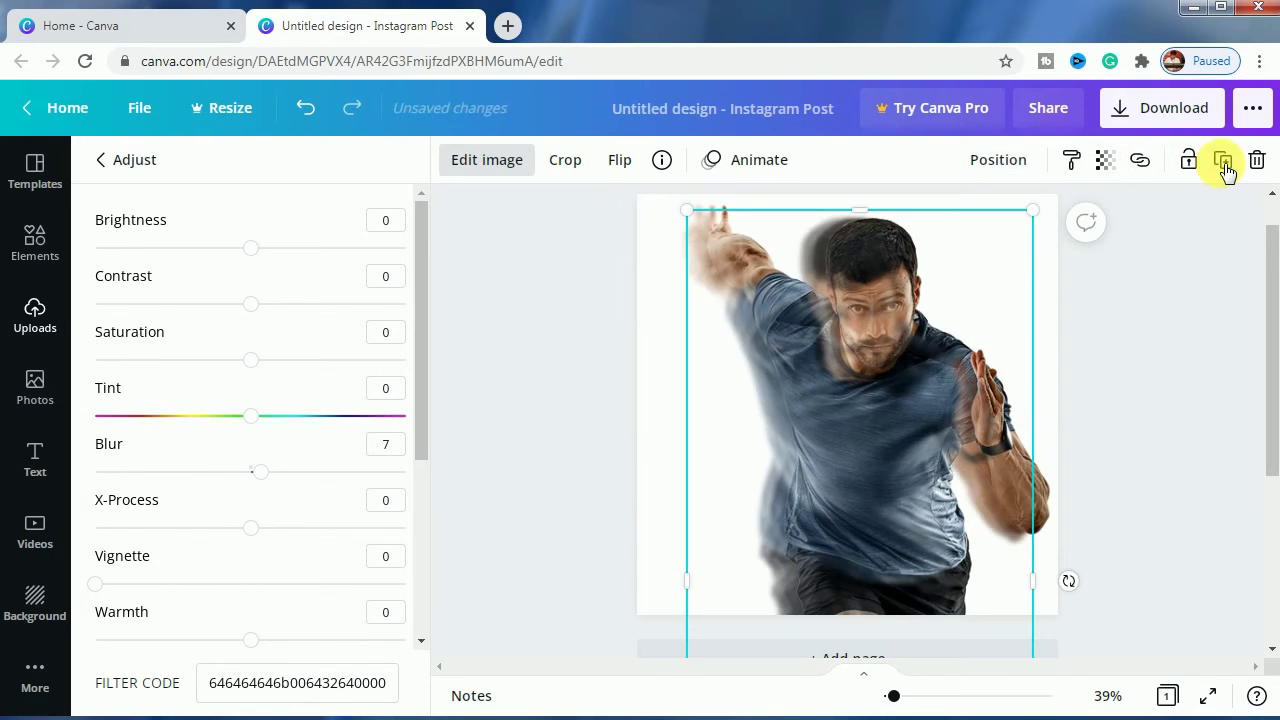
drag(937, 366, 930, 363)
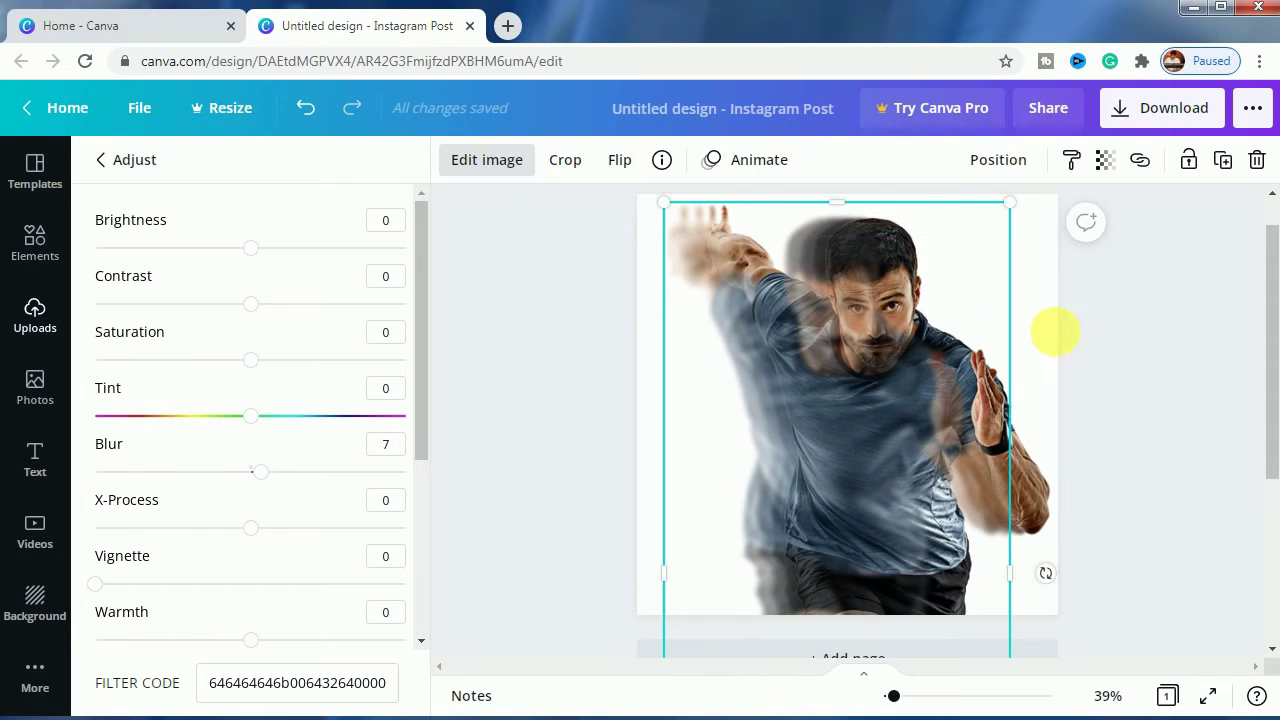
click(1105, 160)
drag(1000, 223, 966, 222)
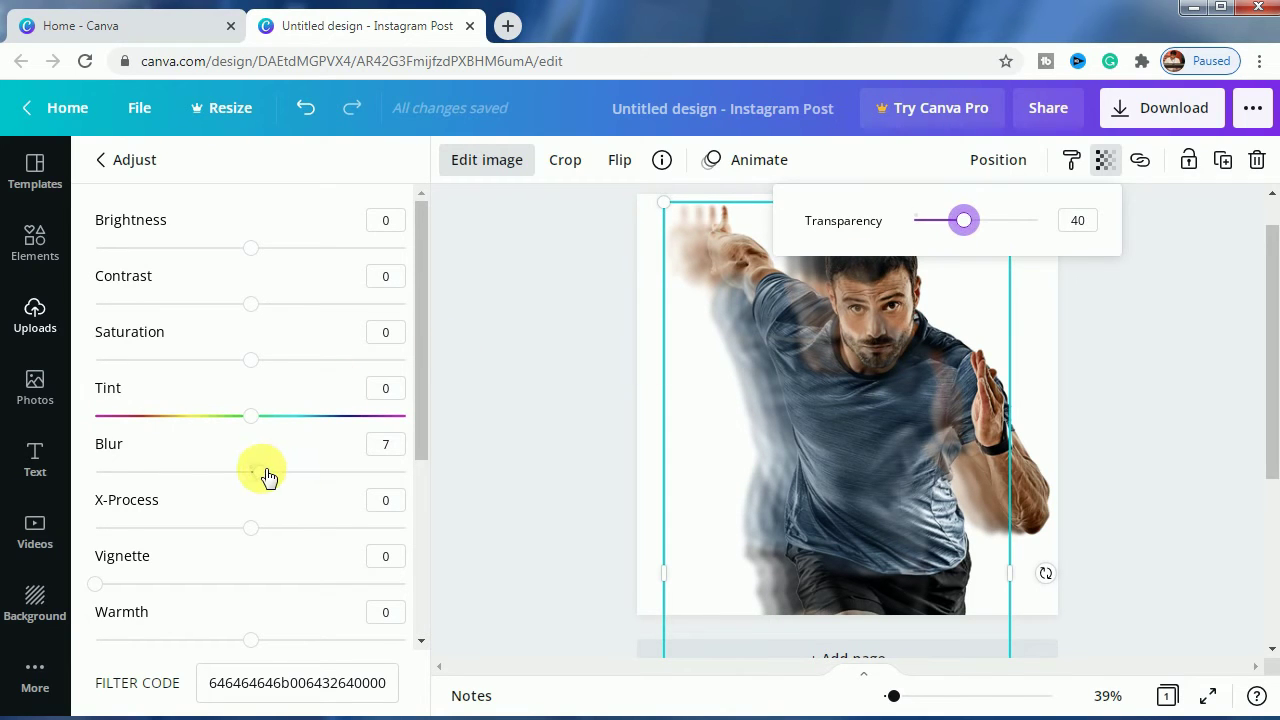
drag(268, 477, 274, 478)
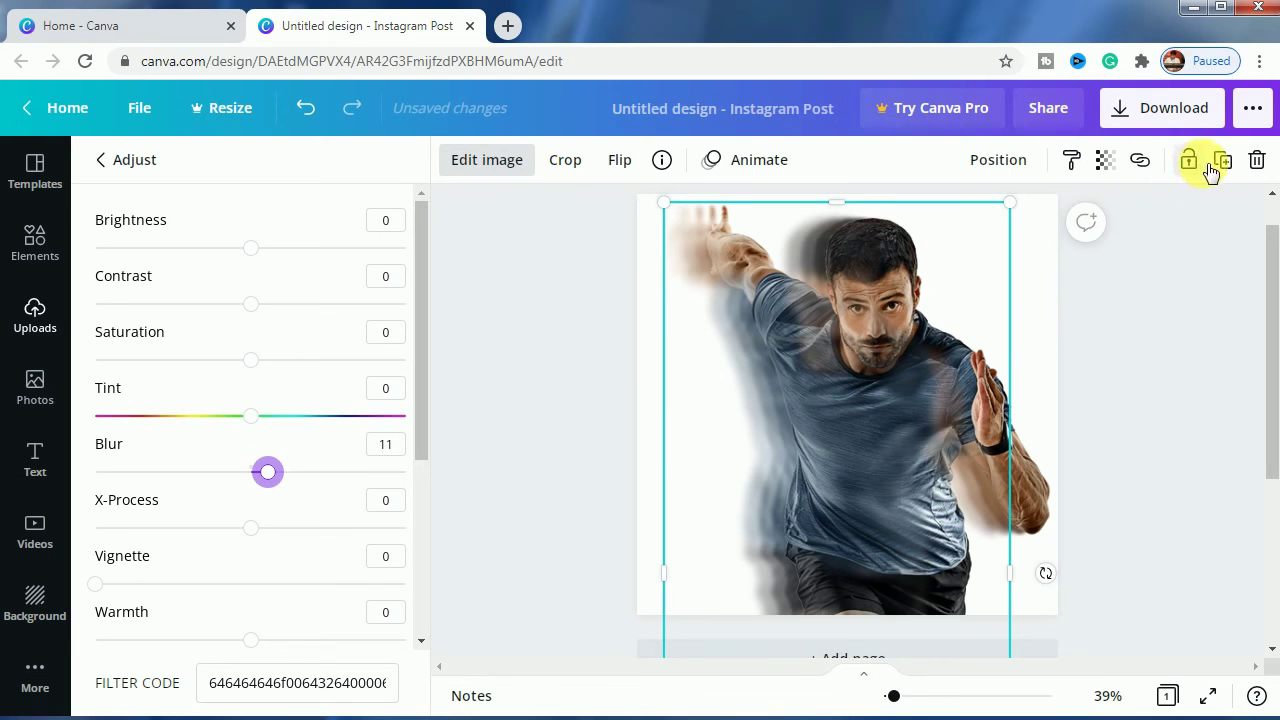
click(998, 165)
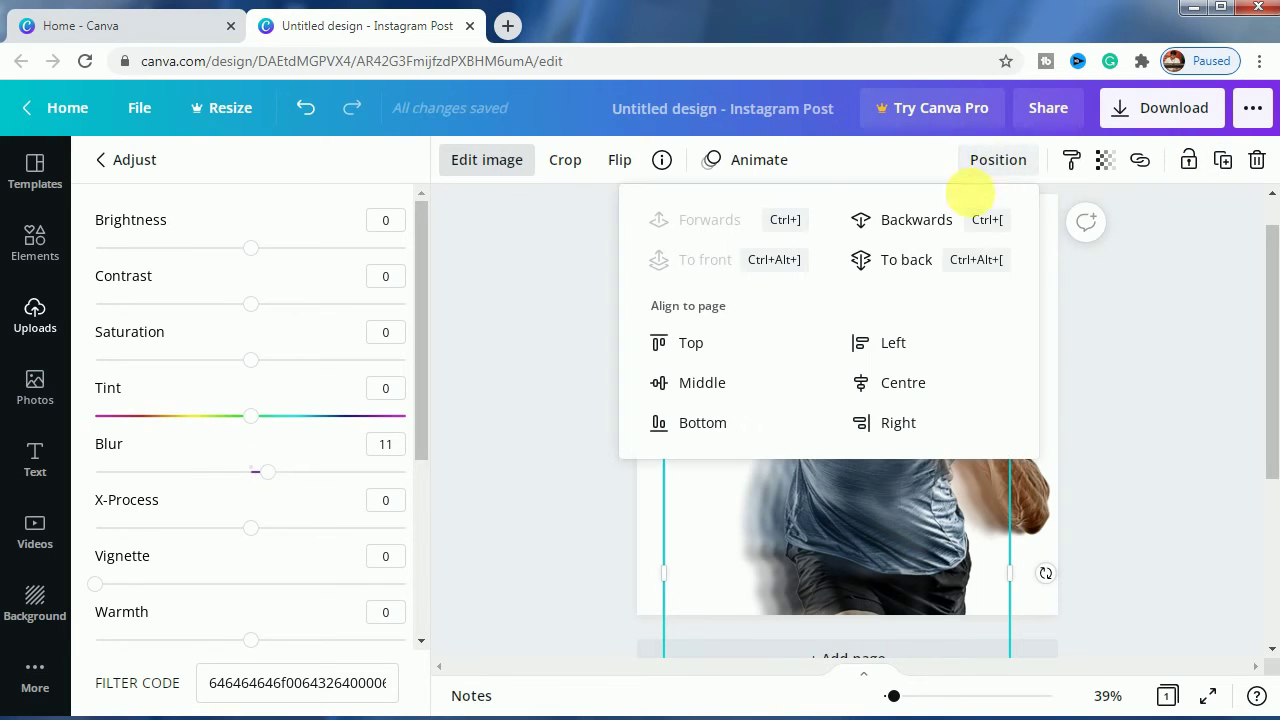
click(913, 262)
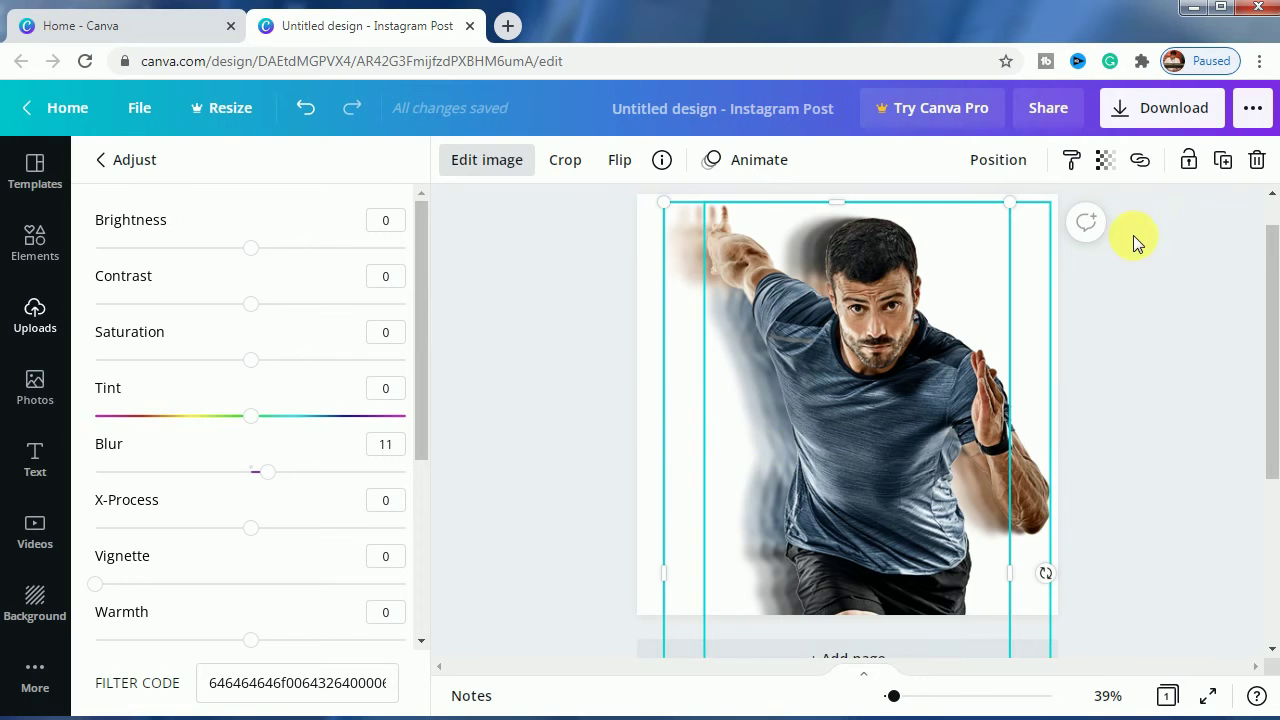
Duplicate the runner again, shift it left, and set transparency 31 and Blur 15
click(1224, 158)
drag(908, 357, 895, 360)
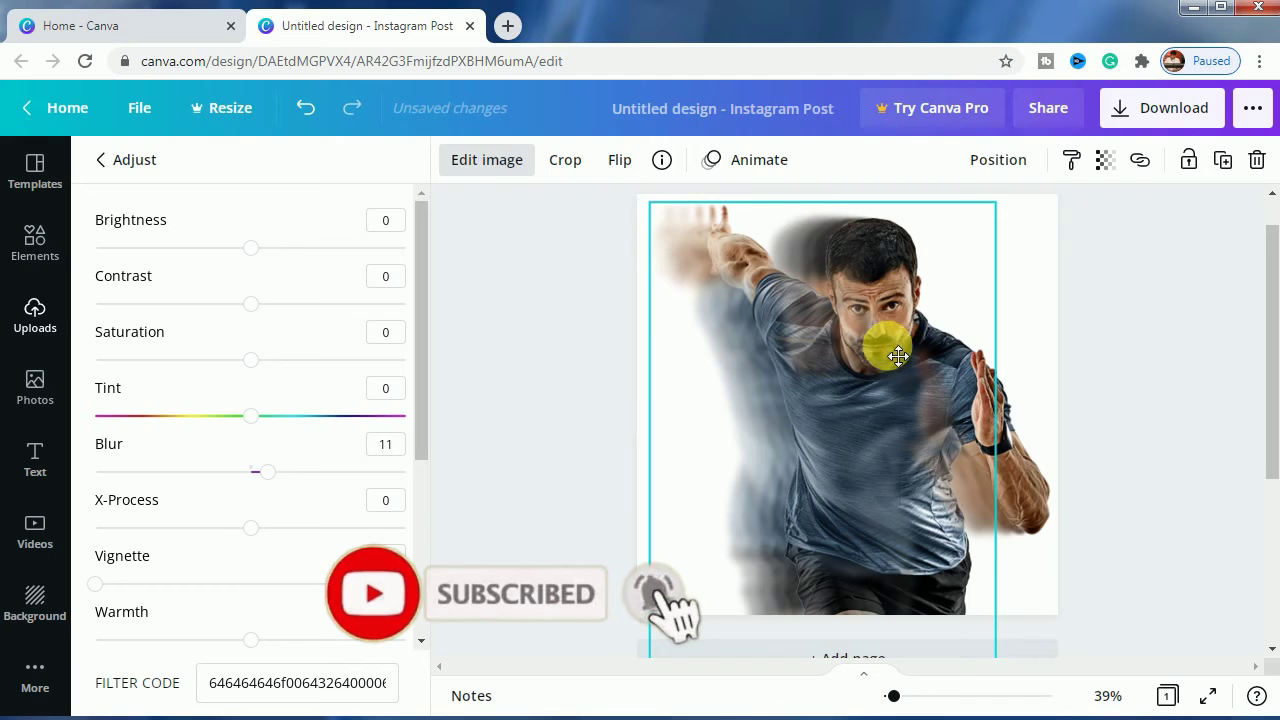
click(1104, 160)
drag(966, 226, 958, 225)
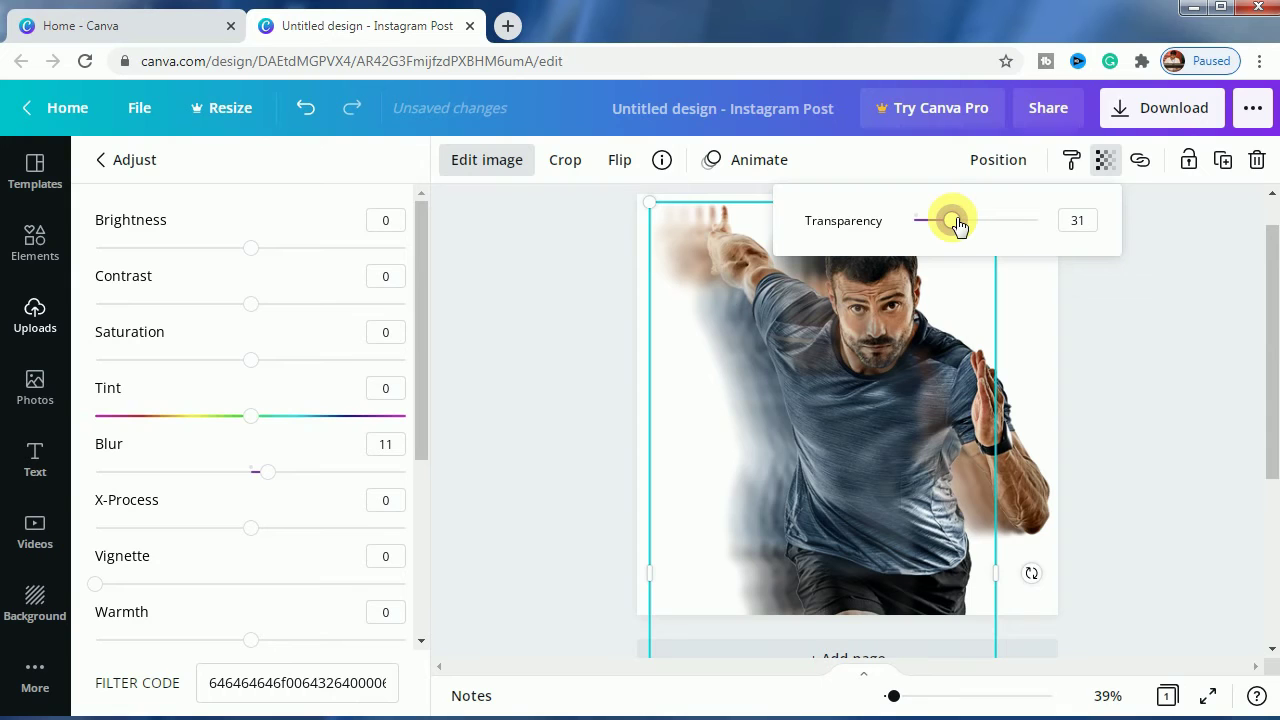
drag(266, 471, 279, 477)
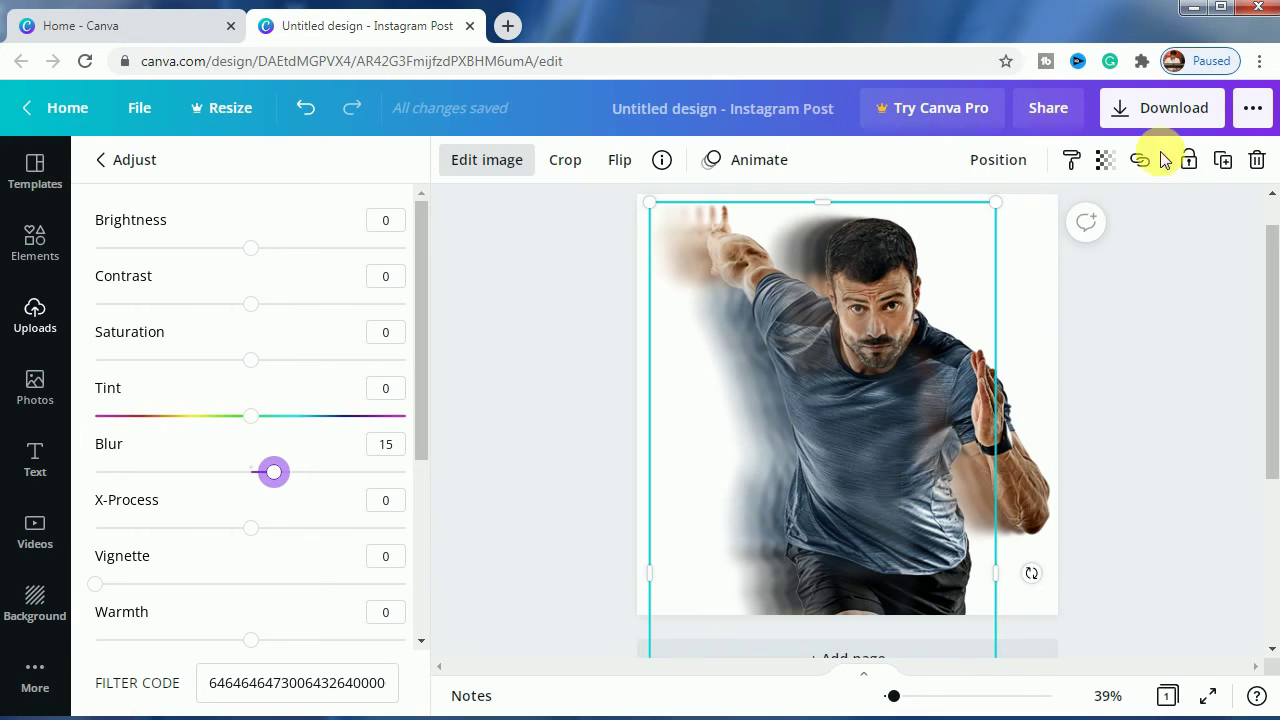
Send this copy to the back of all layers and deselect the runner images
click(1012, 160)
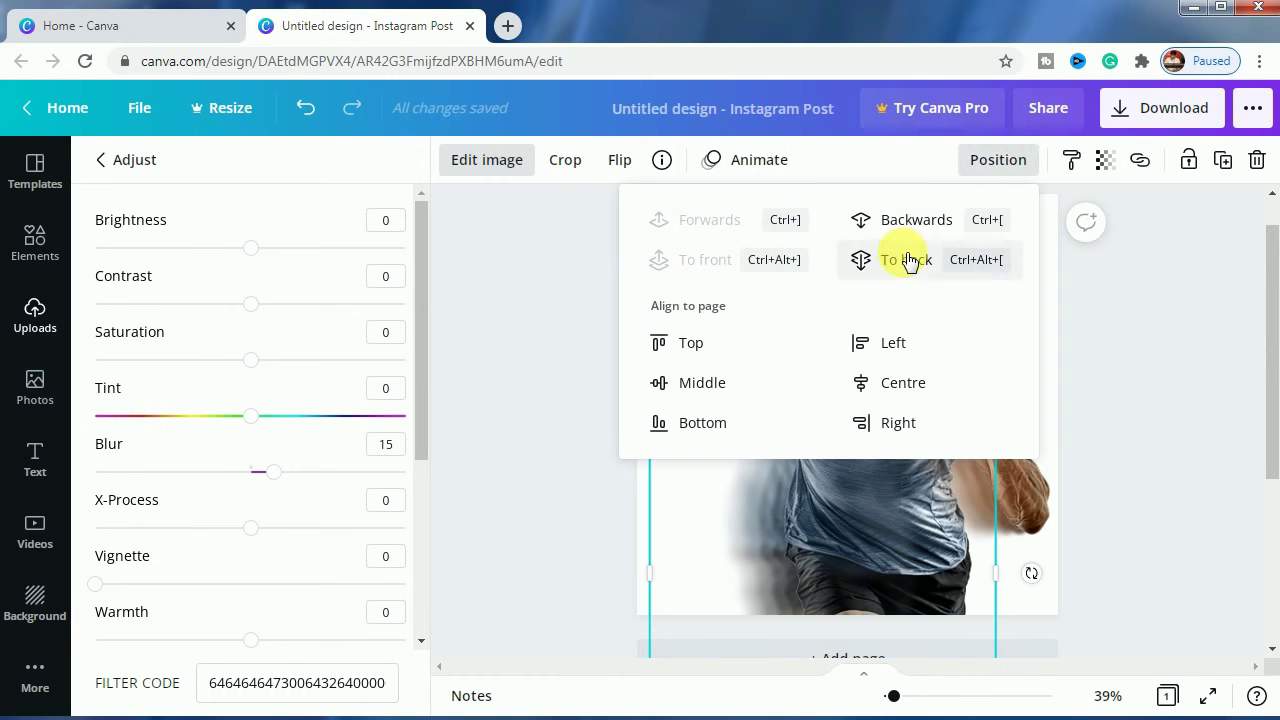
click(866, 257)
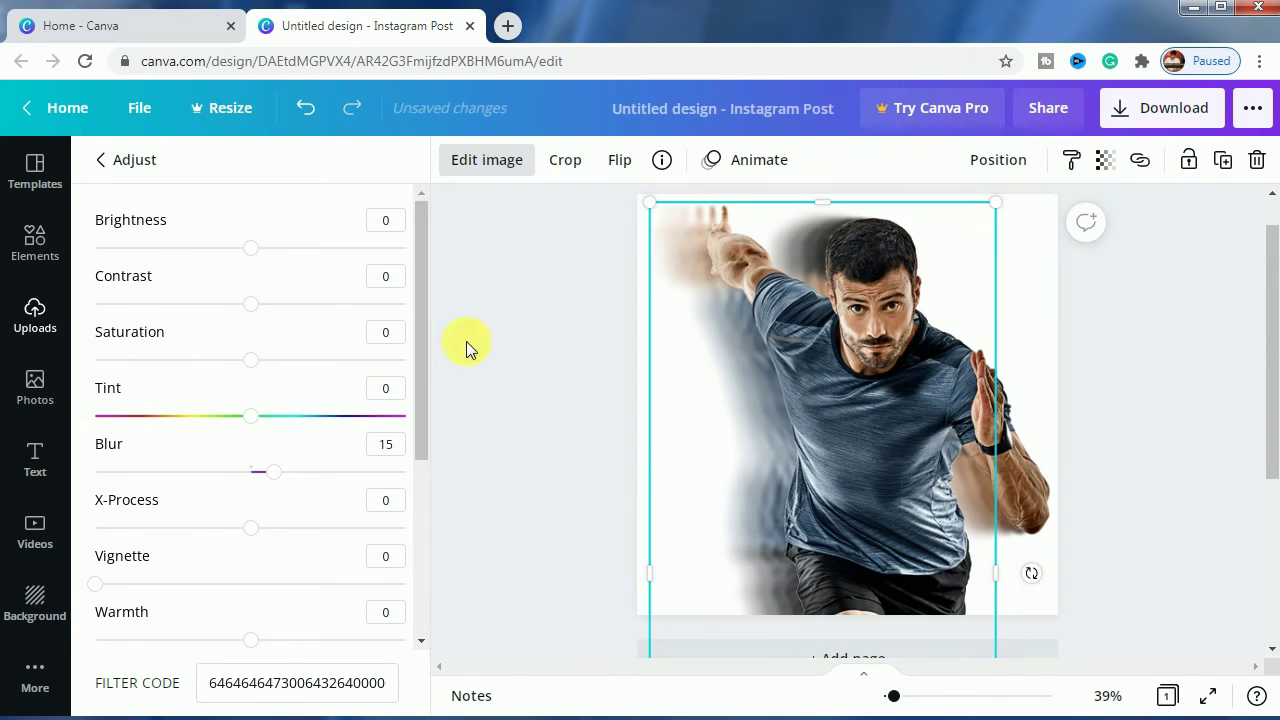
click(522, 361)
click(550, 394)
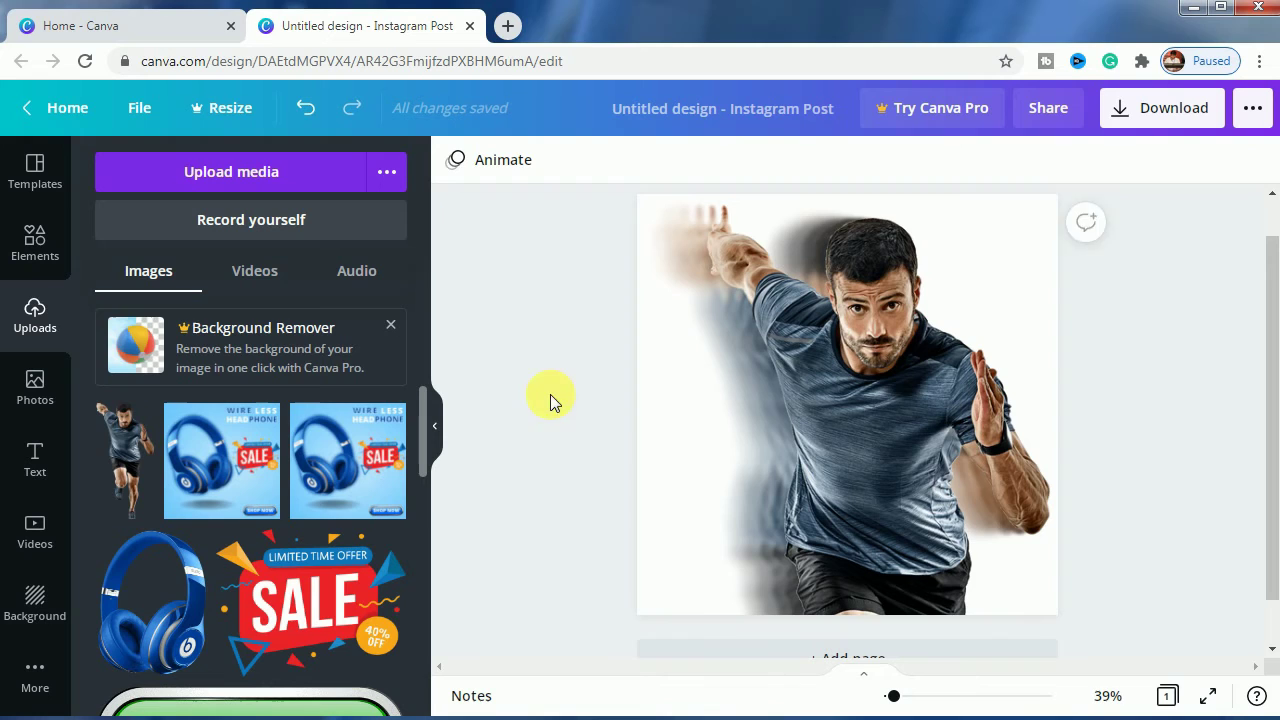
Search stock Photos for 'sky' and scroll through the cloud and sunset results
click(52, 389)
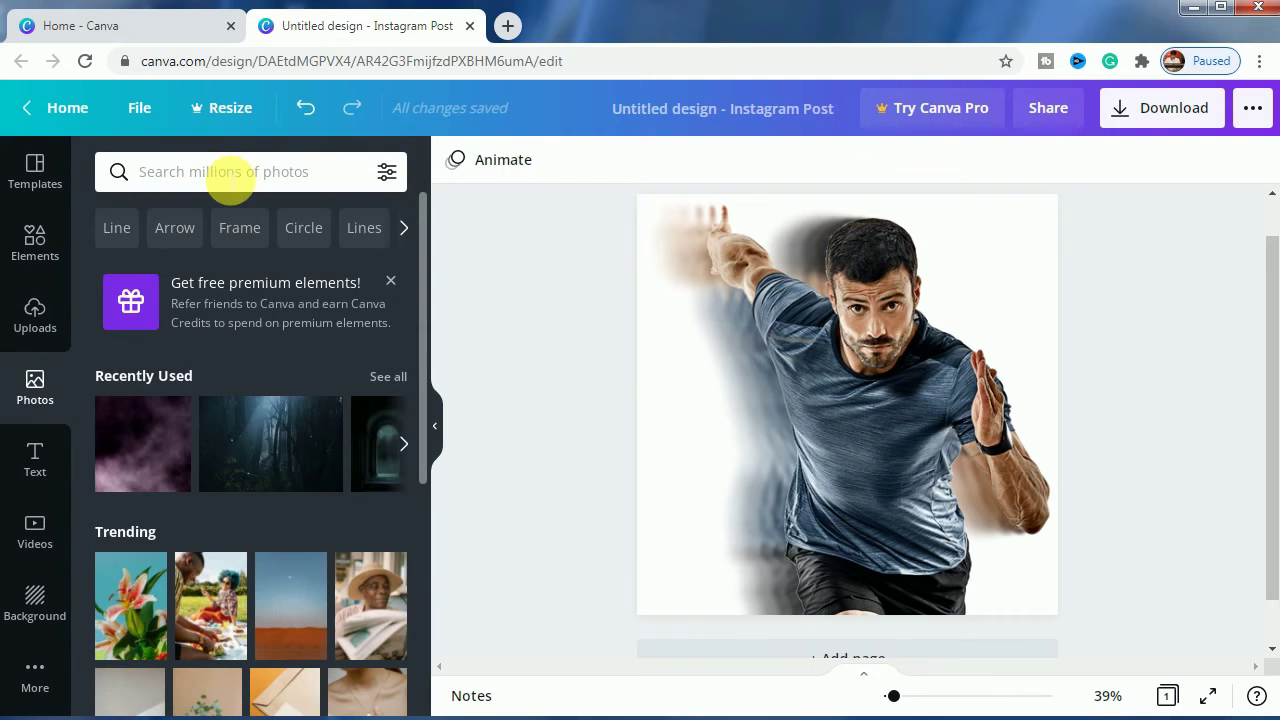
click(230, 178)
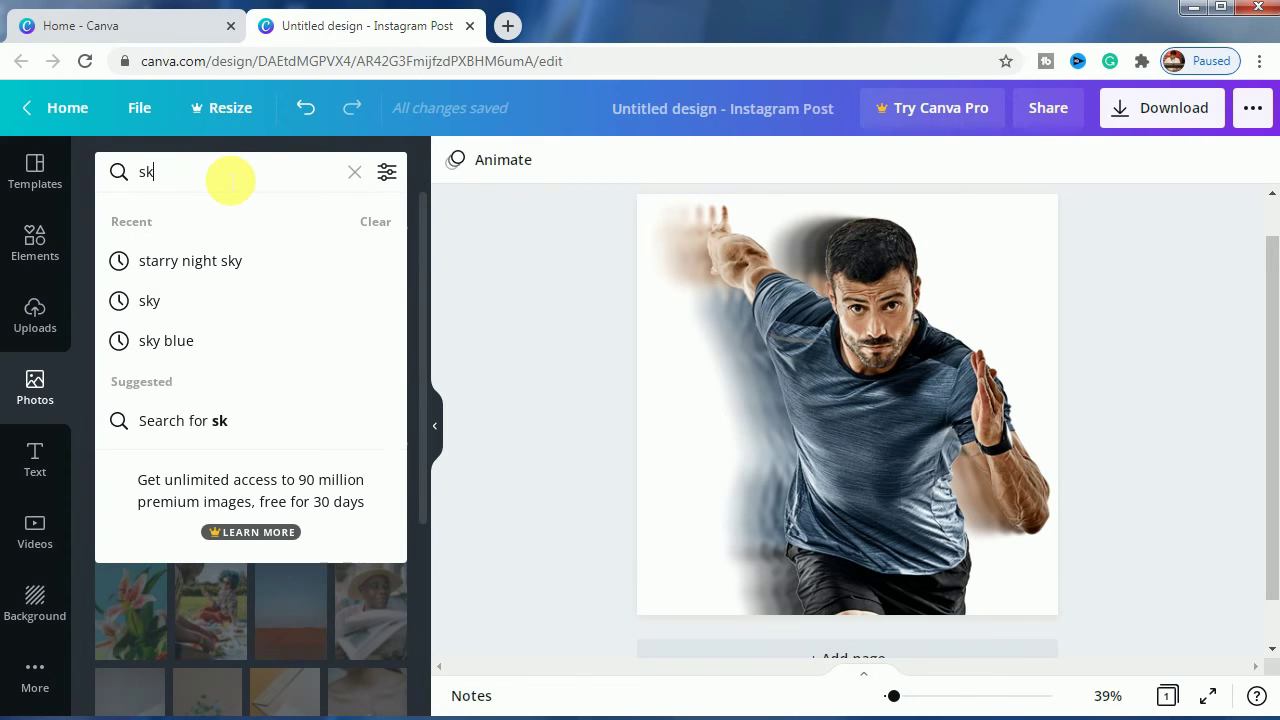
text(sky)
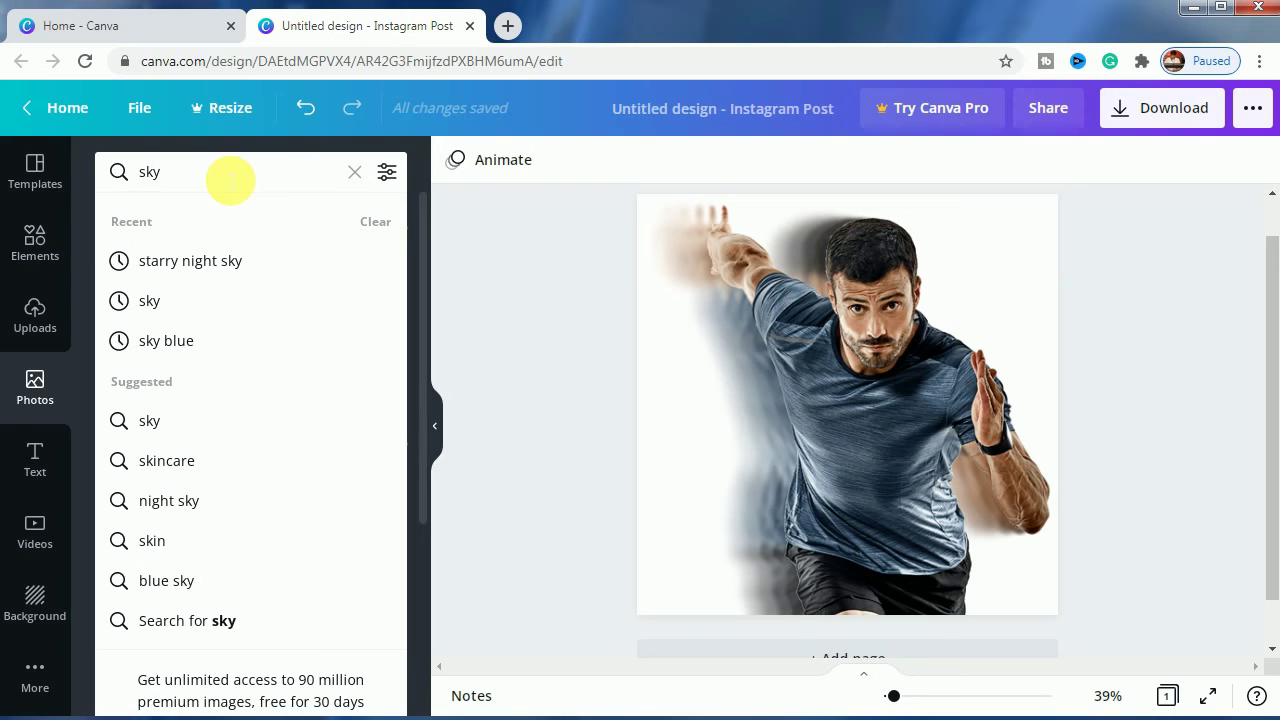
key(Return)
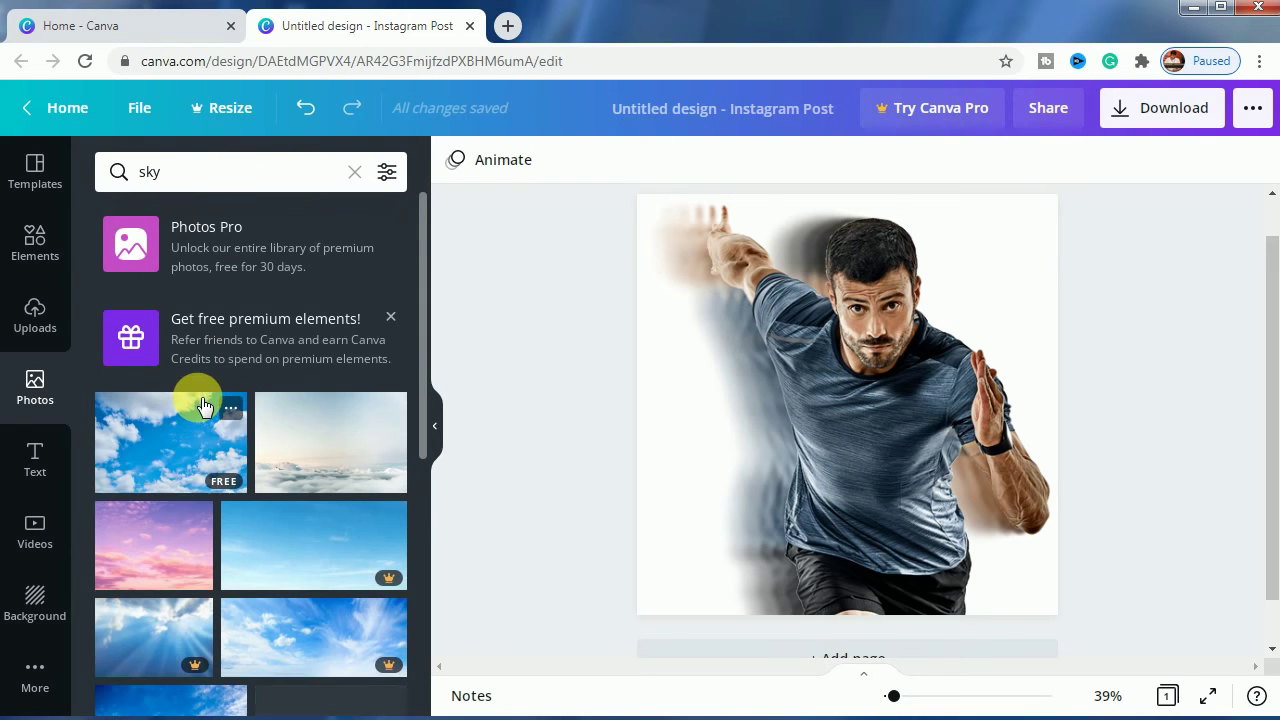
scroll(203, 405, down, 3)
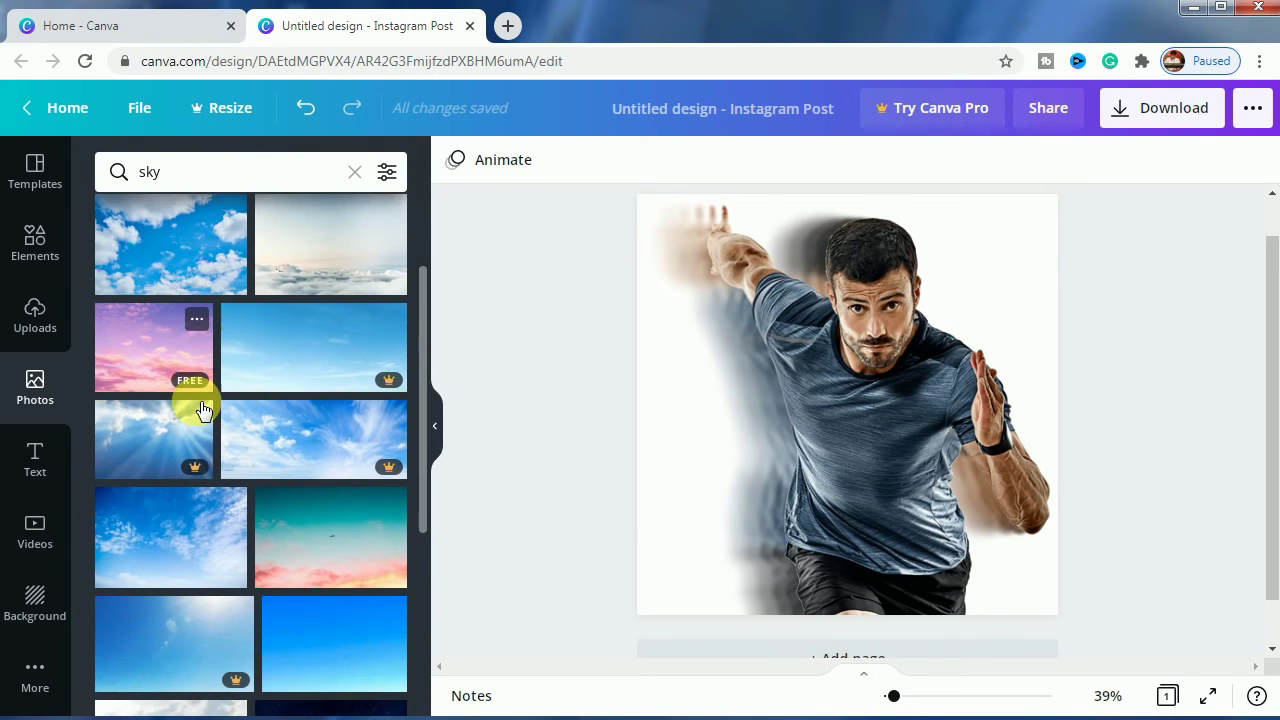
scroll(203, 409, down, 3)
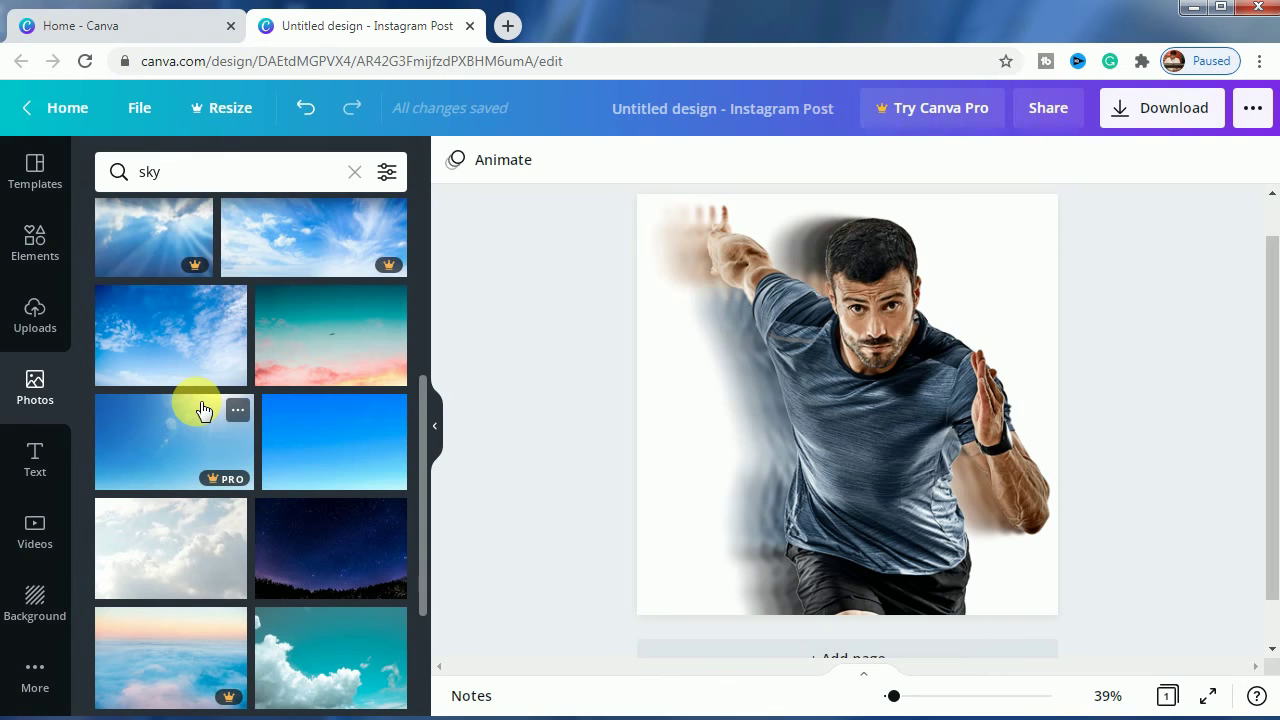
scroll(203, 409, down, 6)
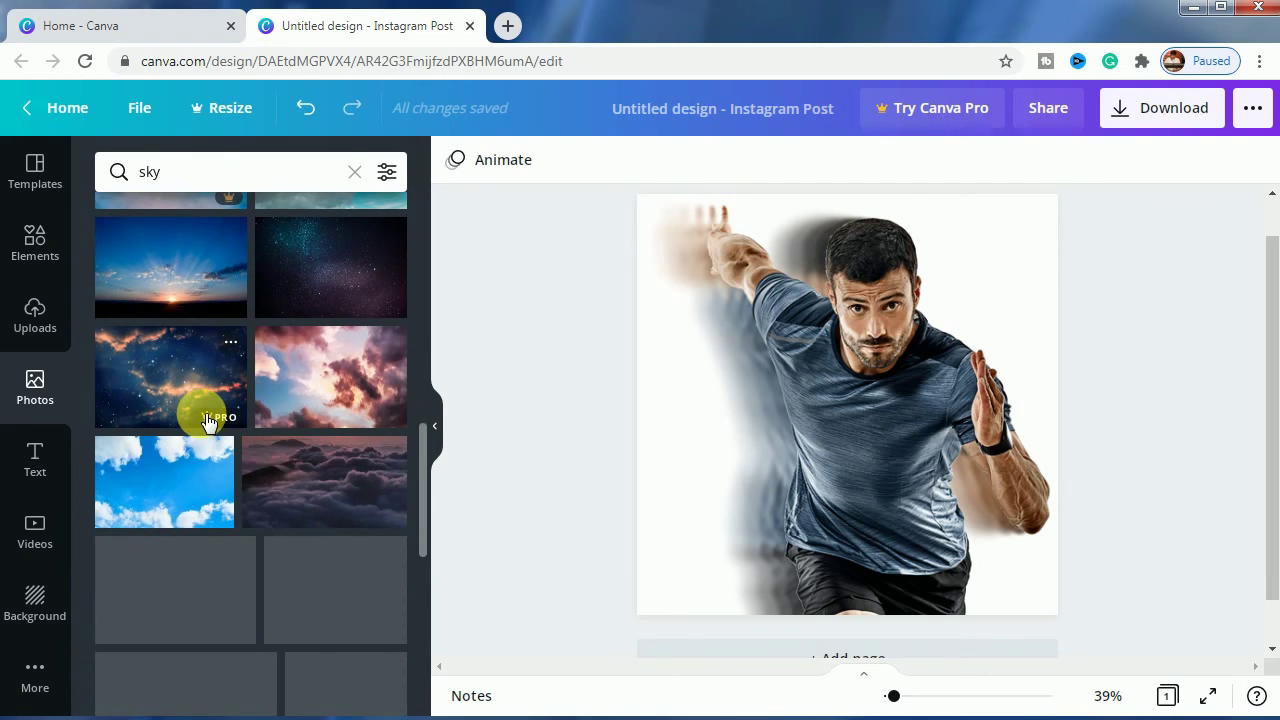
scroll(207, 421, down, 1)
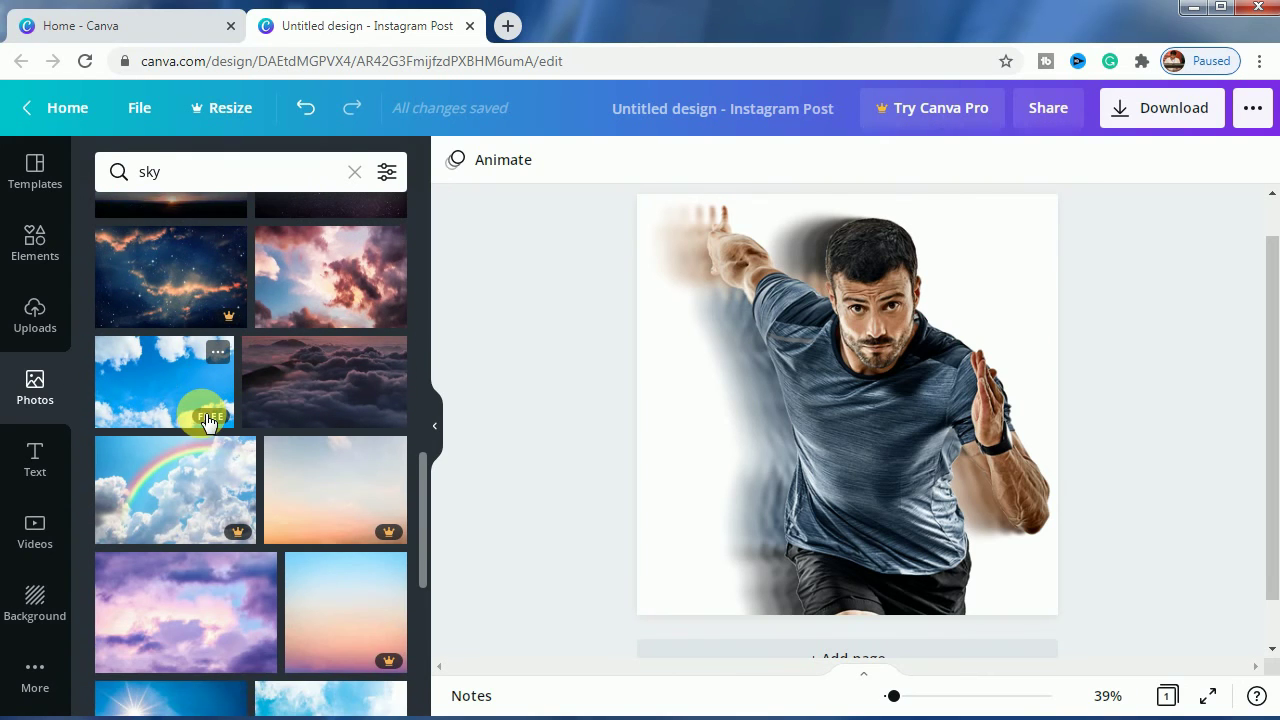
scroll(208, 428, down, 1)
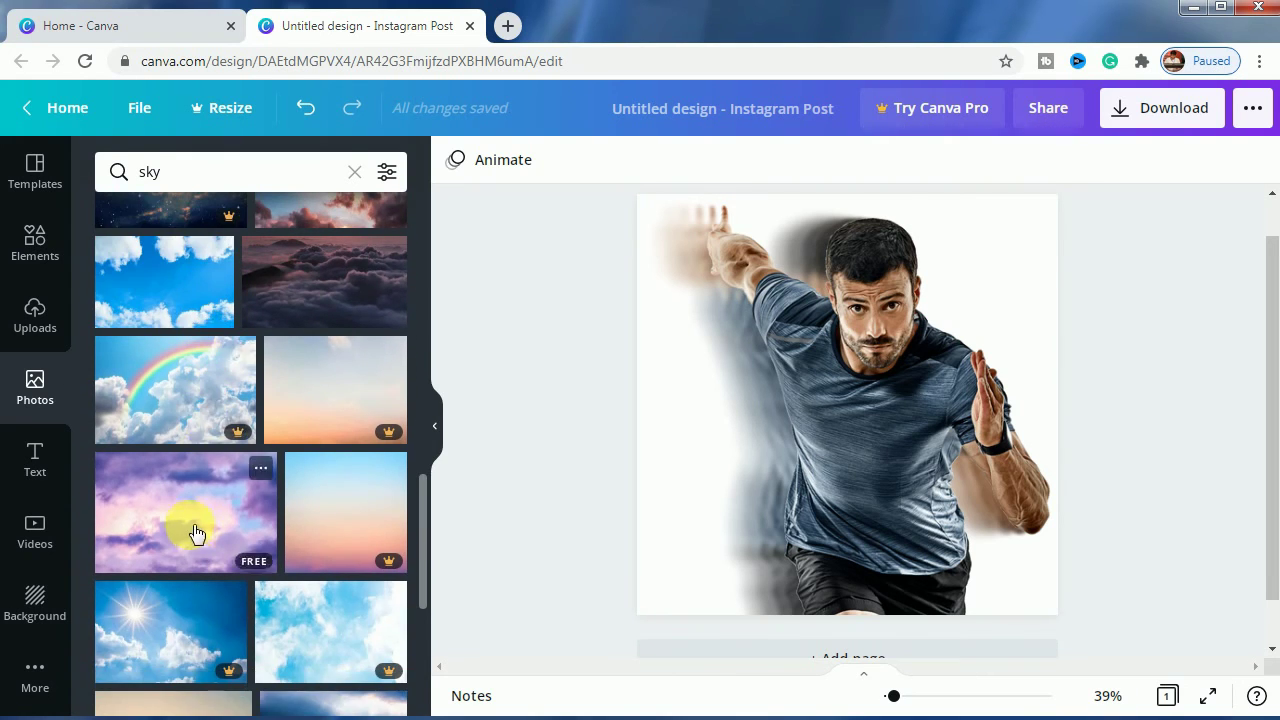
scroll(196, 531, down, 2)
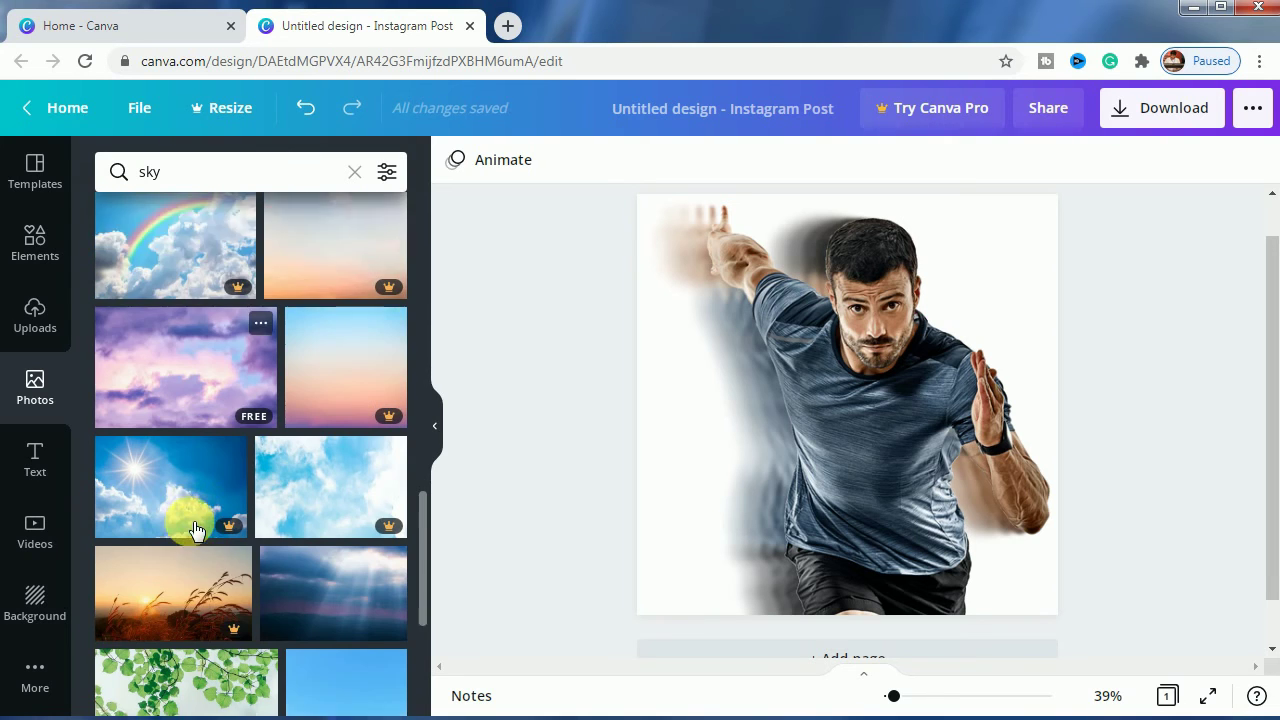
scroll(196, 531, down, 3)
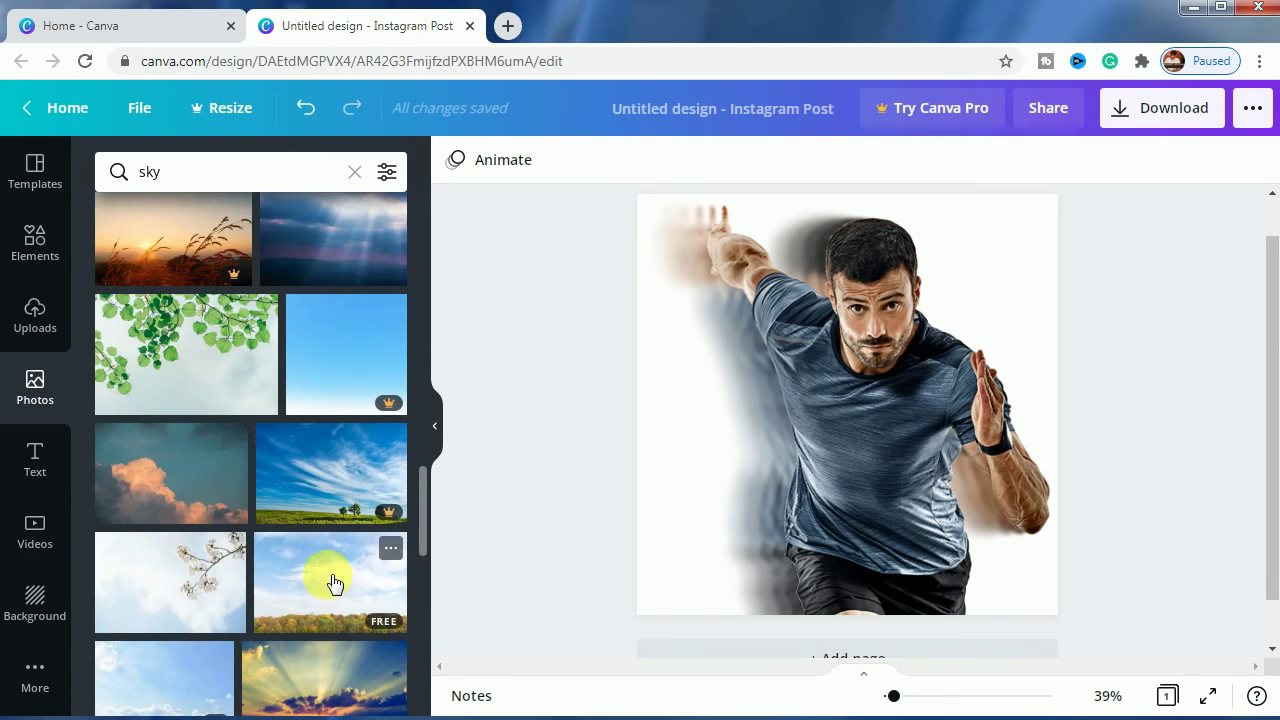
Add the sky-over-field photo and send it to the back behind the runner
click(335, 583)
right_click(715, 396)
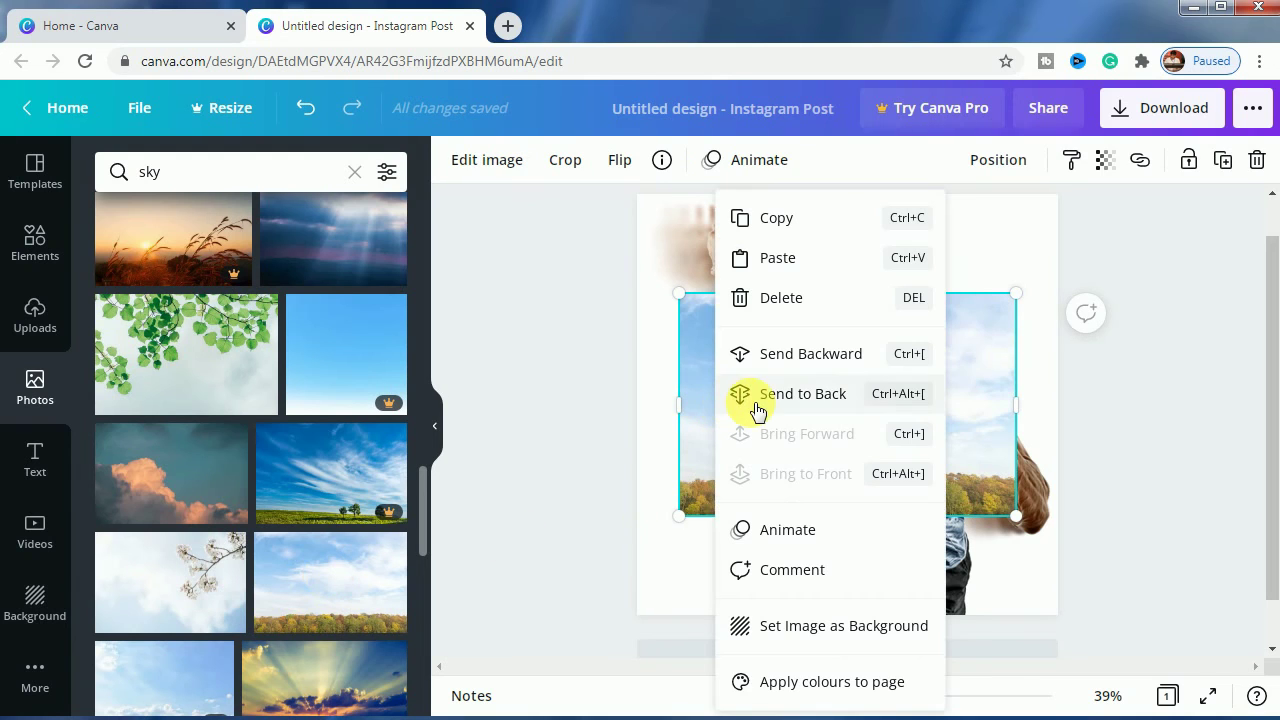
click(843, 627)
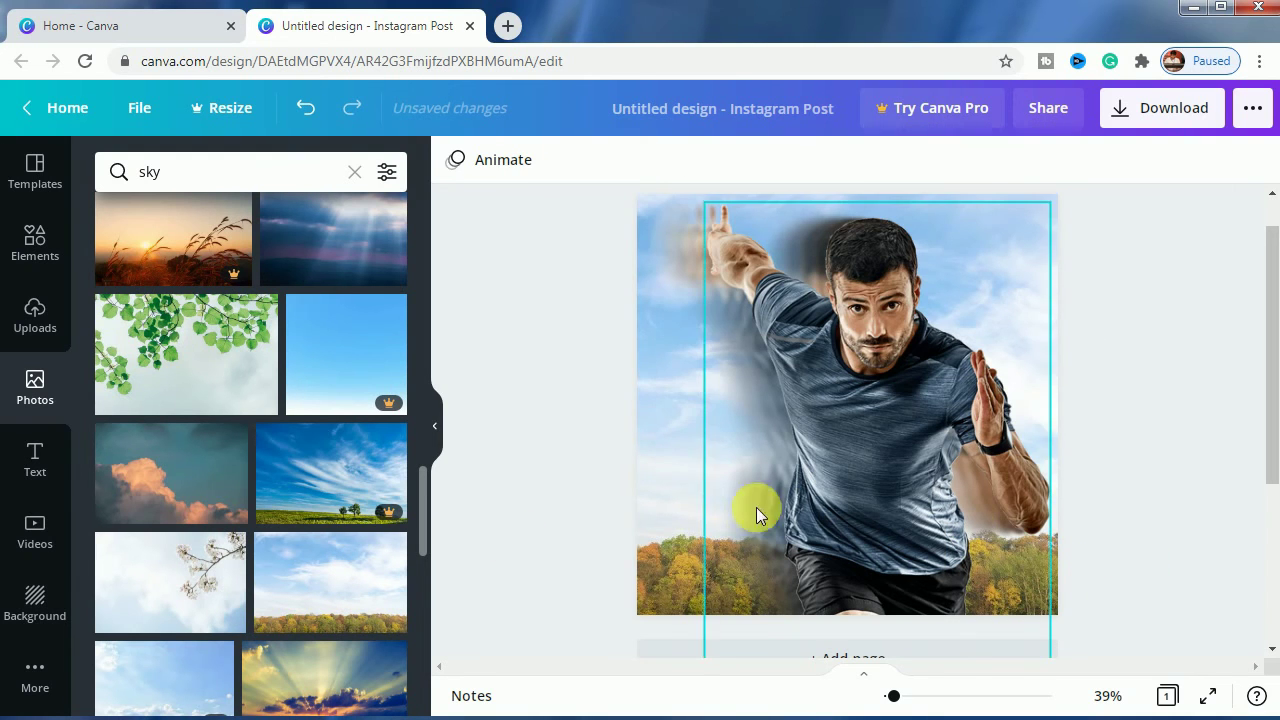
Enlarge the sky photo within its crop so only clouds fill the page
double_click(644, 455)
drag(528, 614, 390, 712)
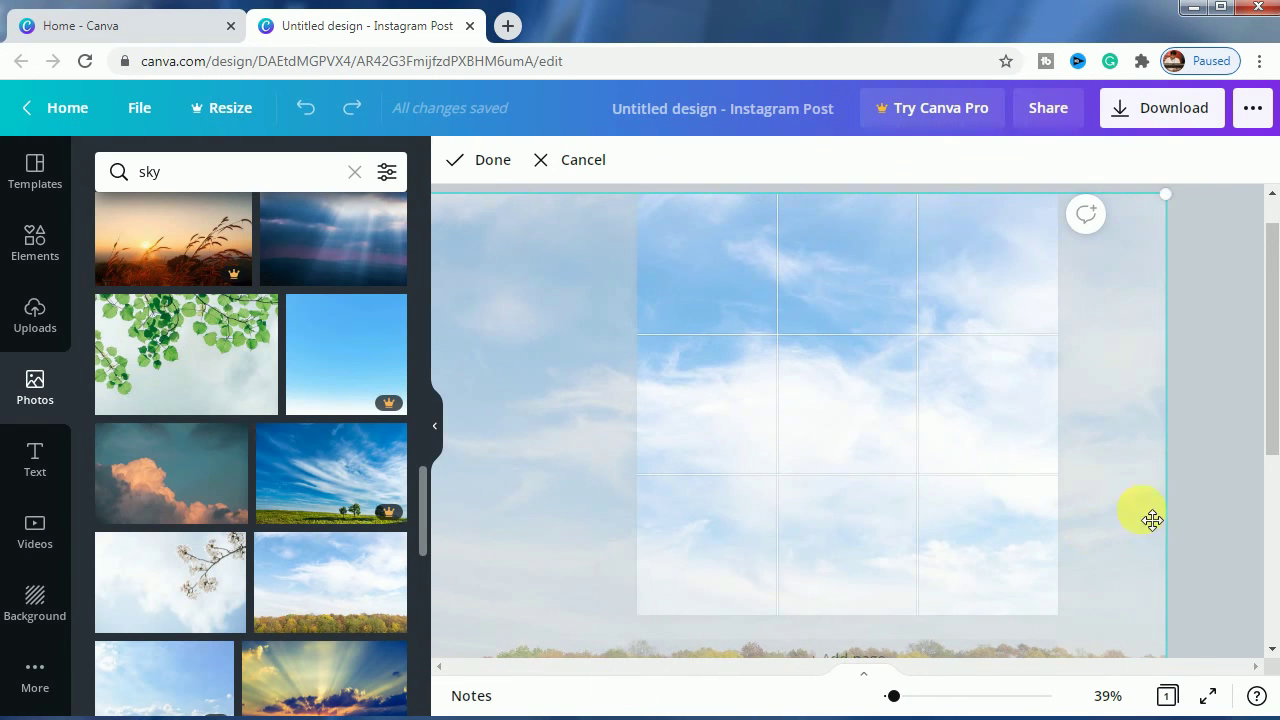
click(1216, 470)
click(1216, 470)
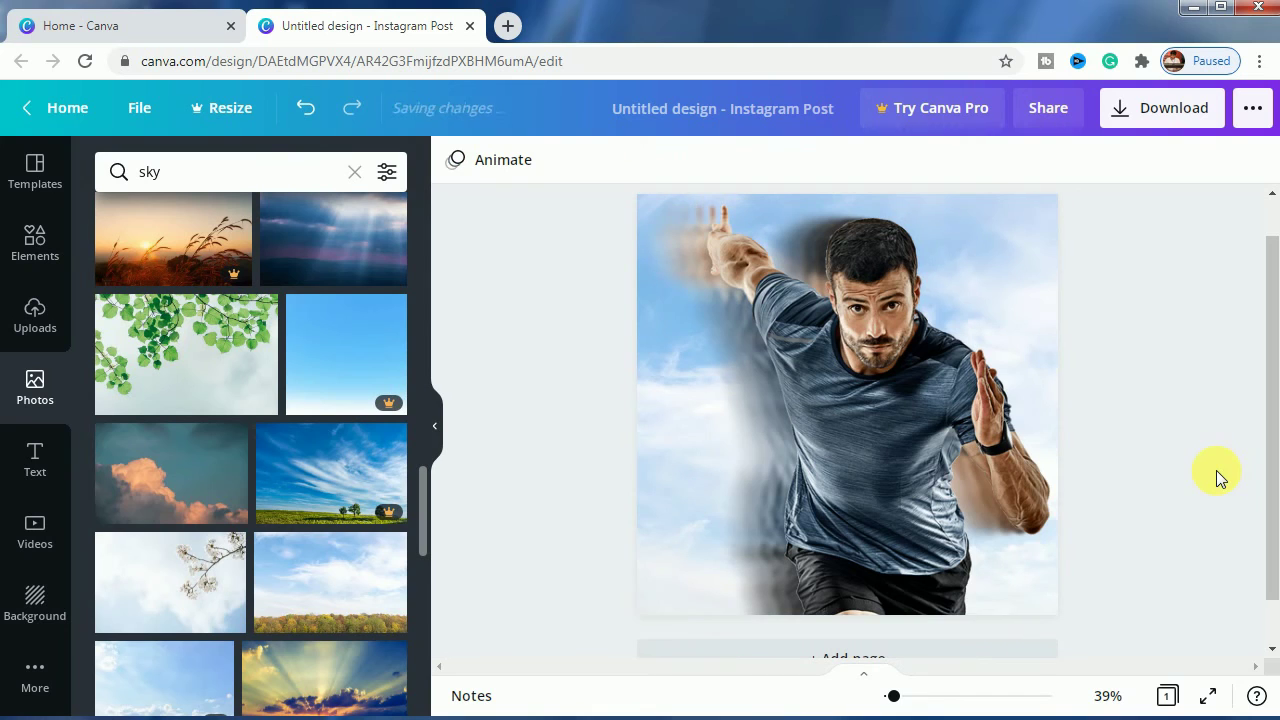